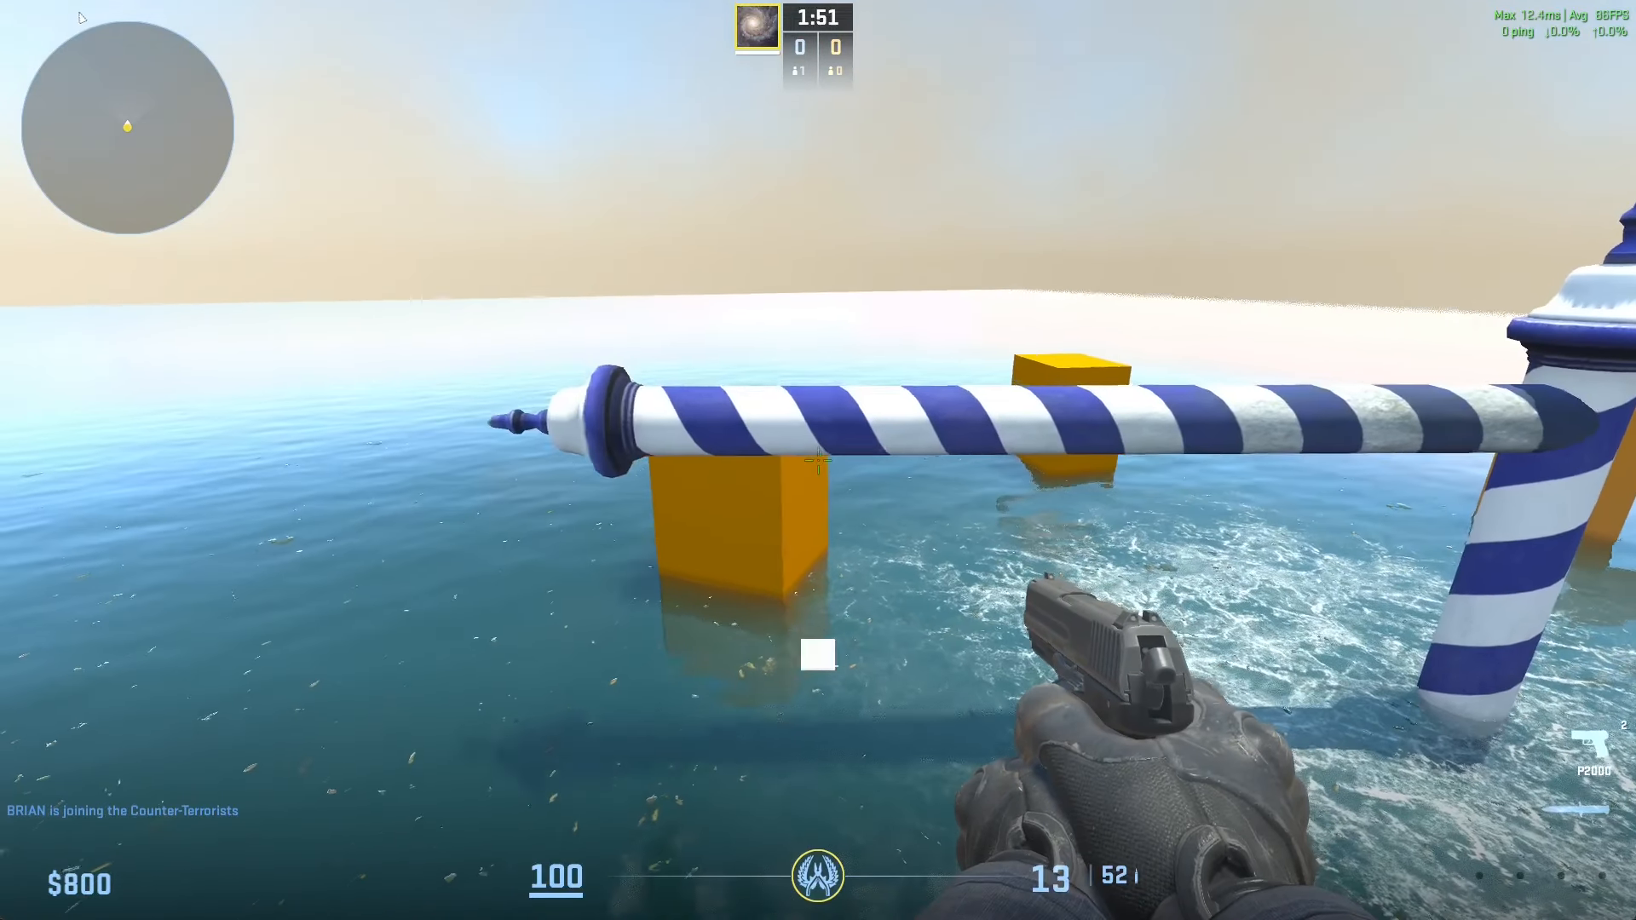
Step: Leave the running test match and confirm the exit to the main menu
key(space)
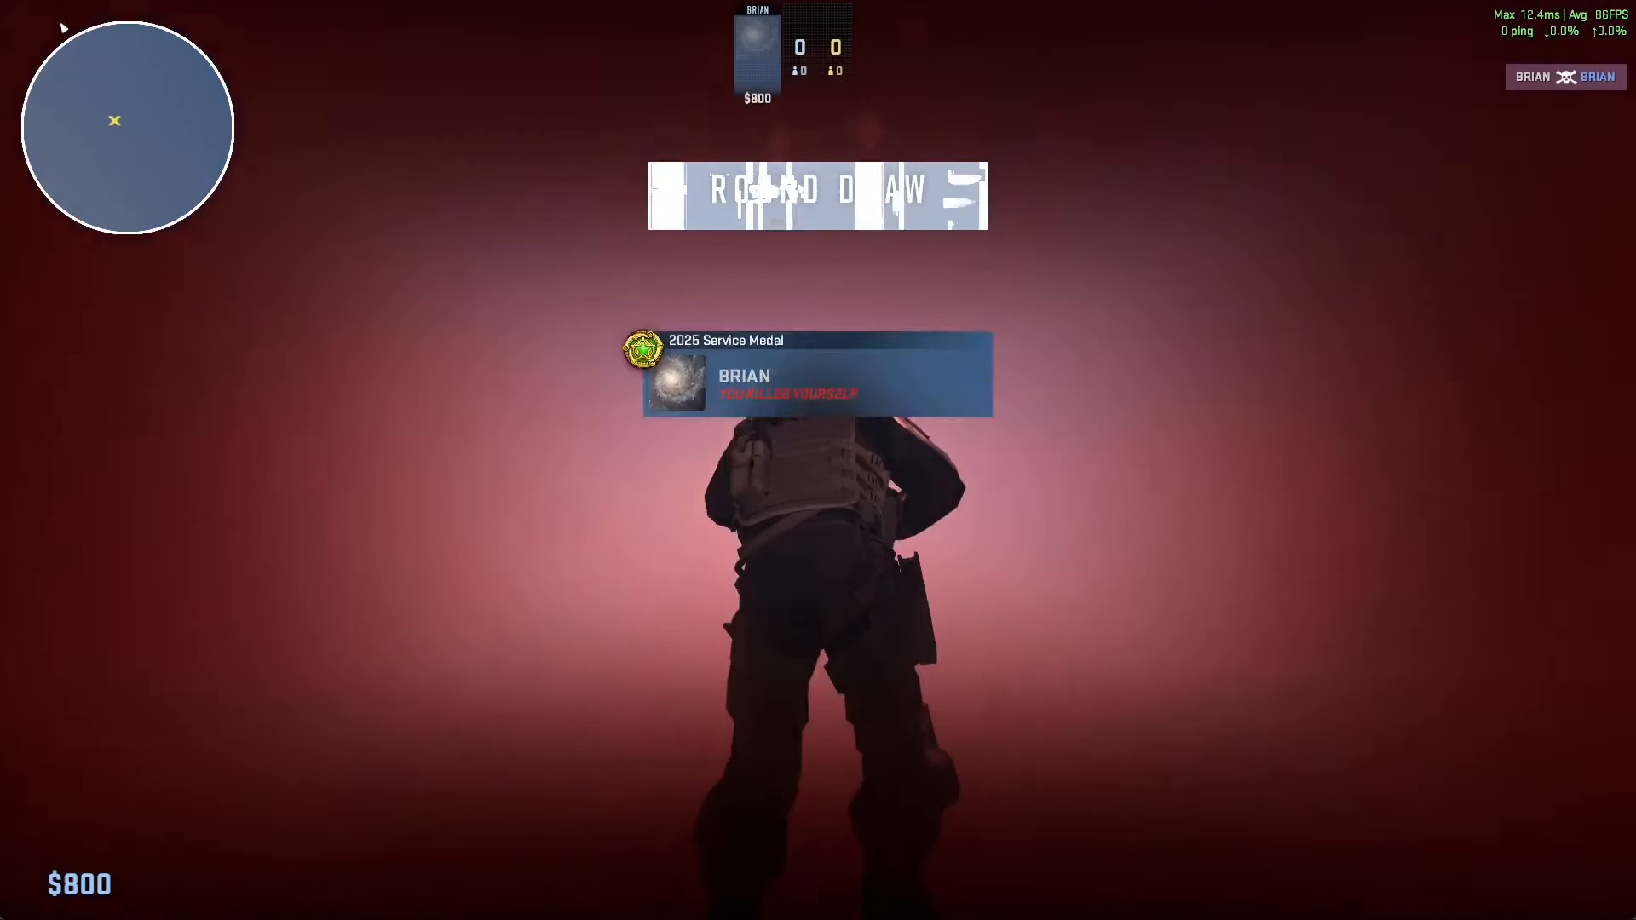
key(Escape)
click(1032, 114)
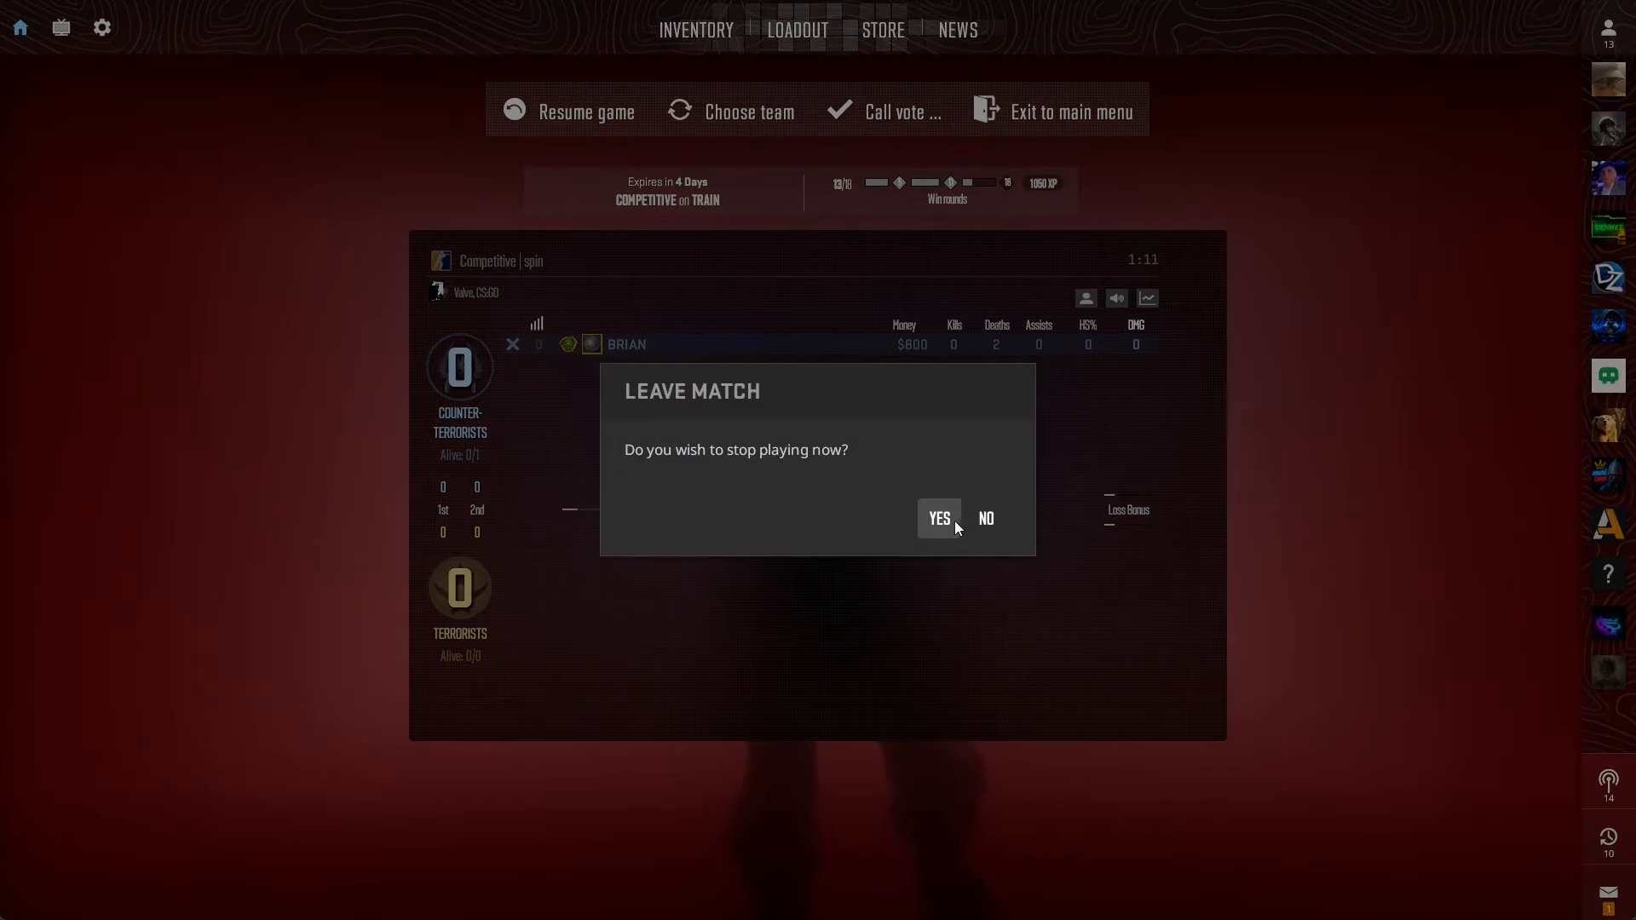
click(953, 519)
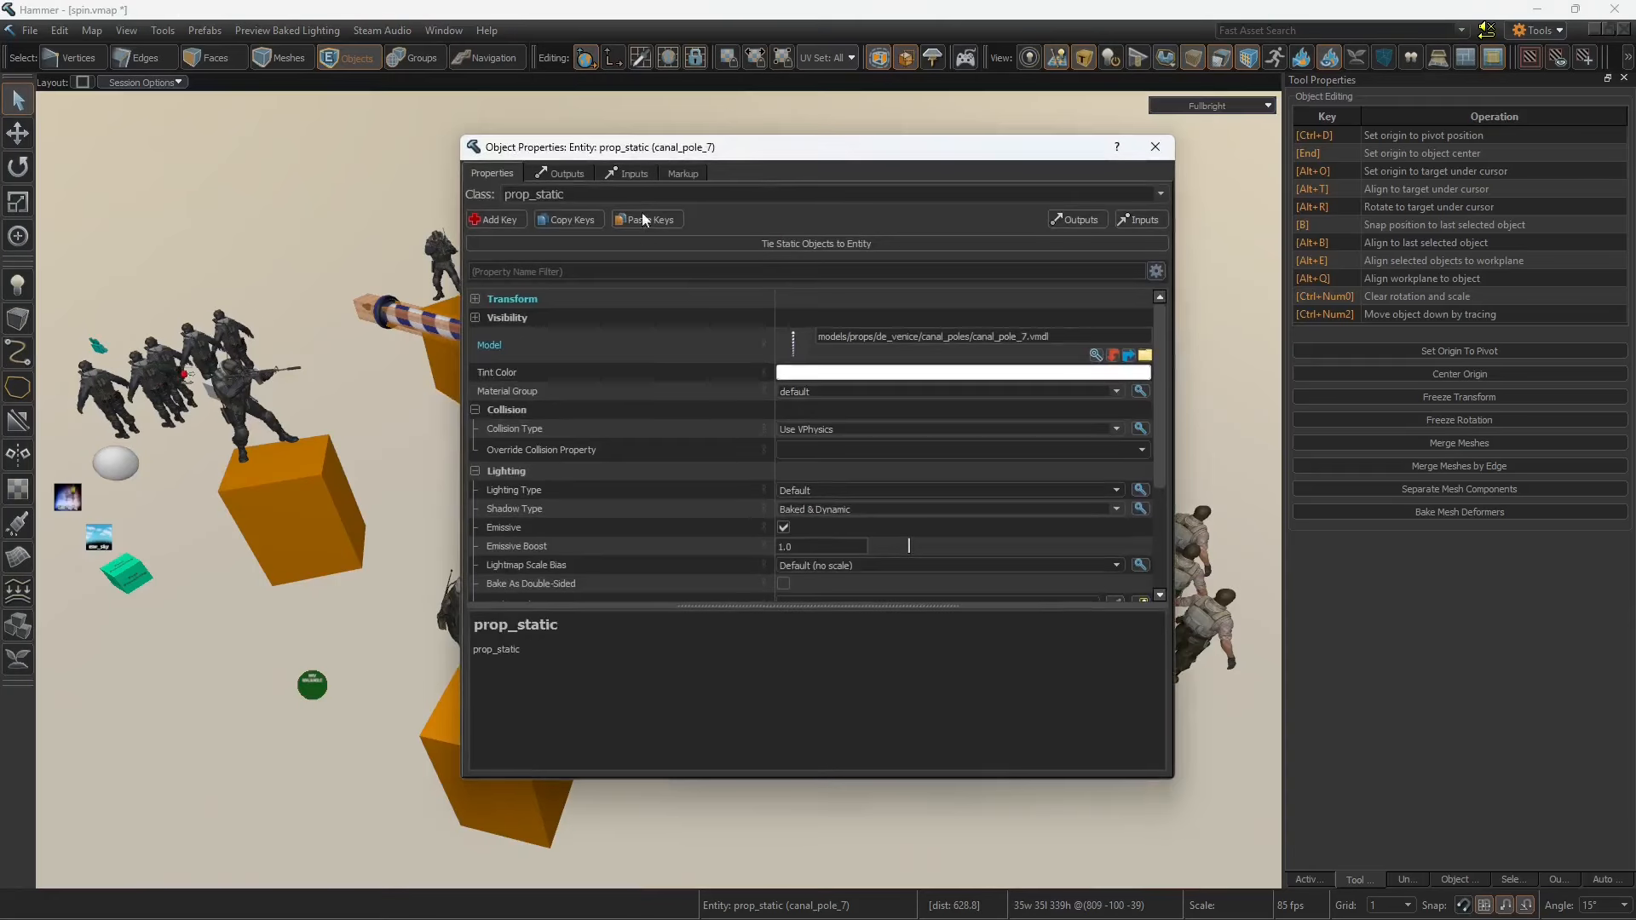
Step: Inspect the properties of an orange block and of the horizontal striped pole in the Hammer editor
drag(706, 148, 1141, 163)
click(559, 763)
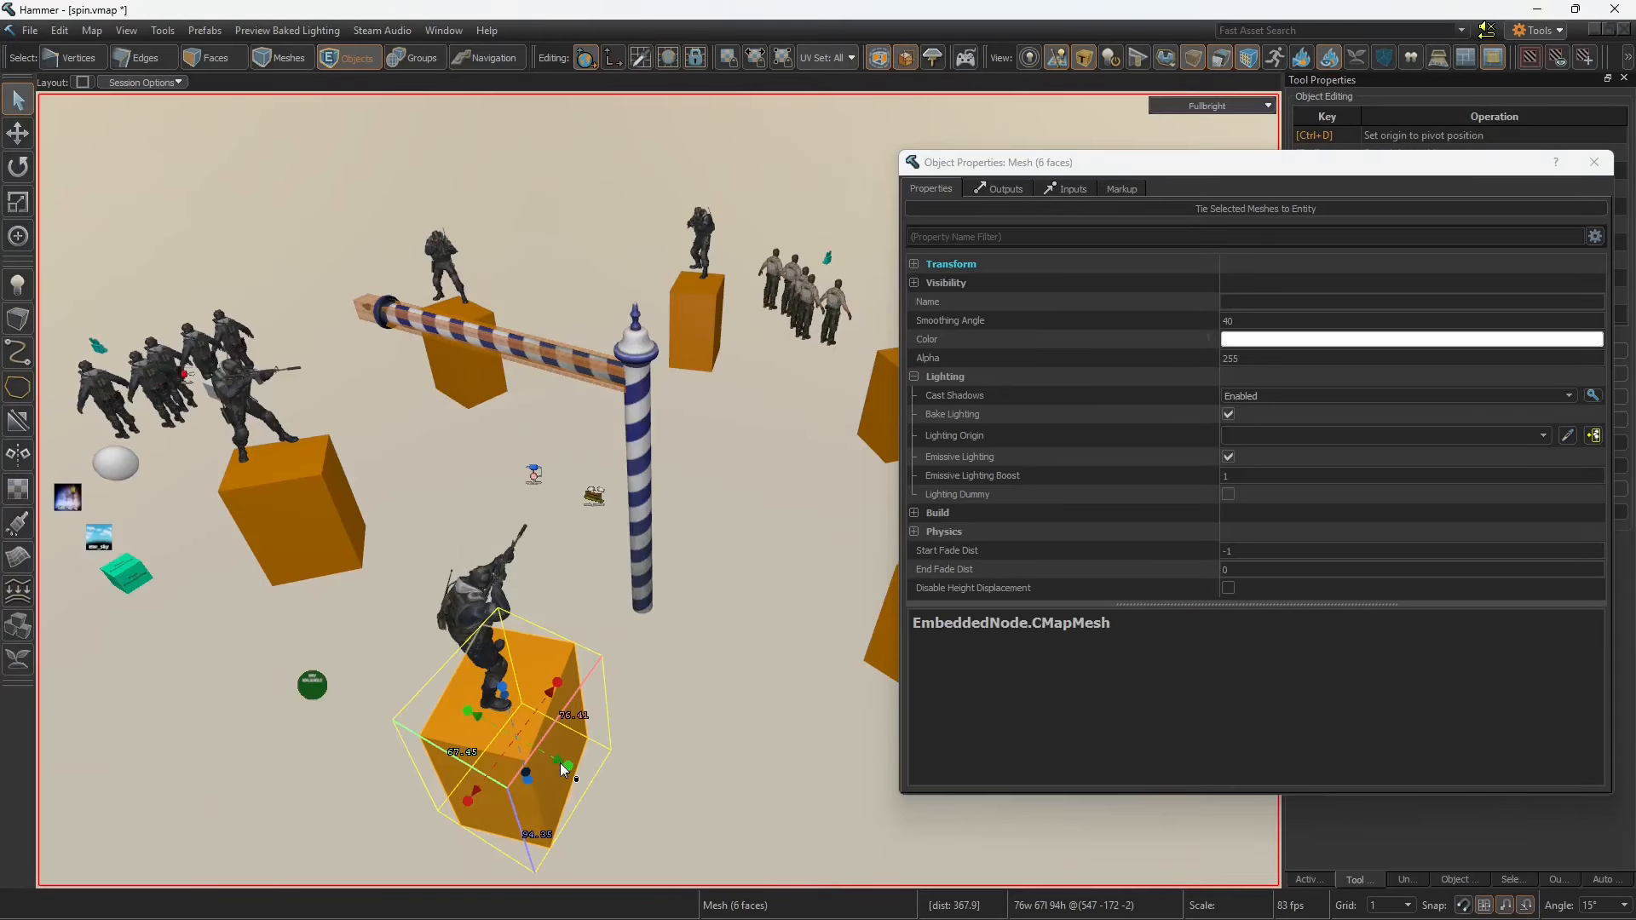
click(1594, 162)
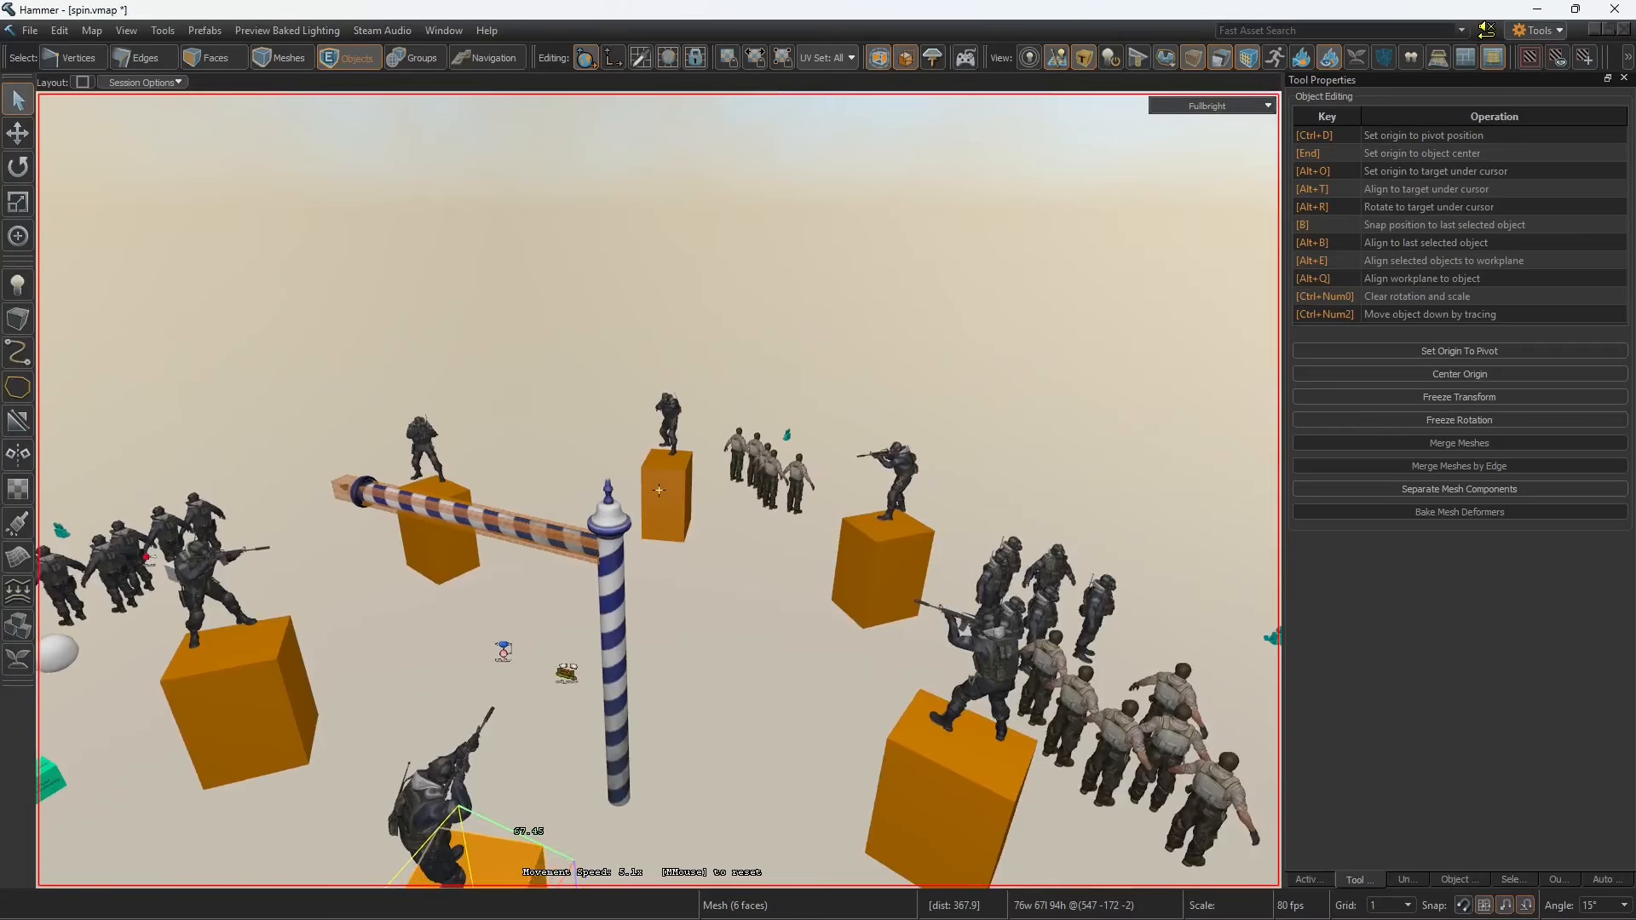
right_drag(658, 490, 659, 490)
double_click(401, 353)
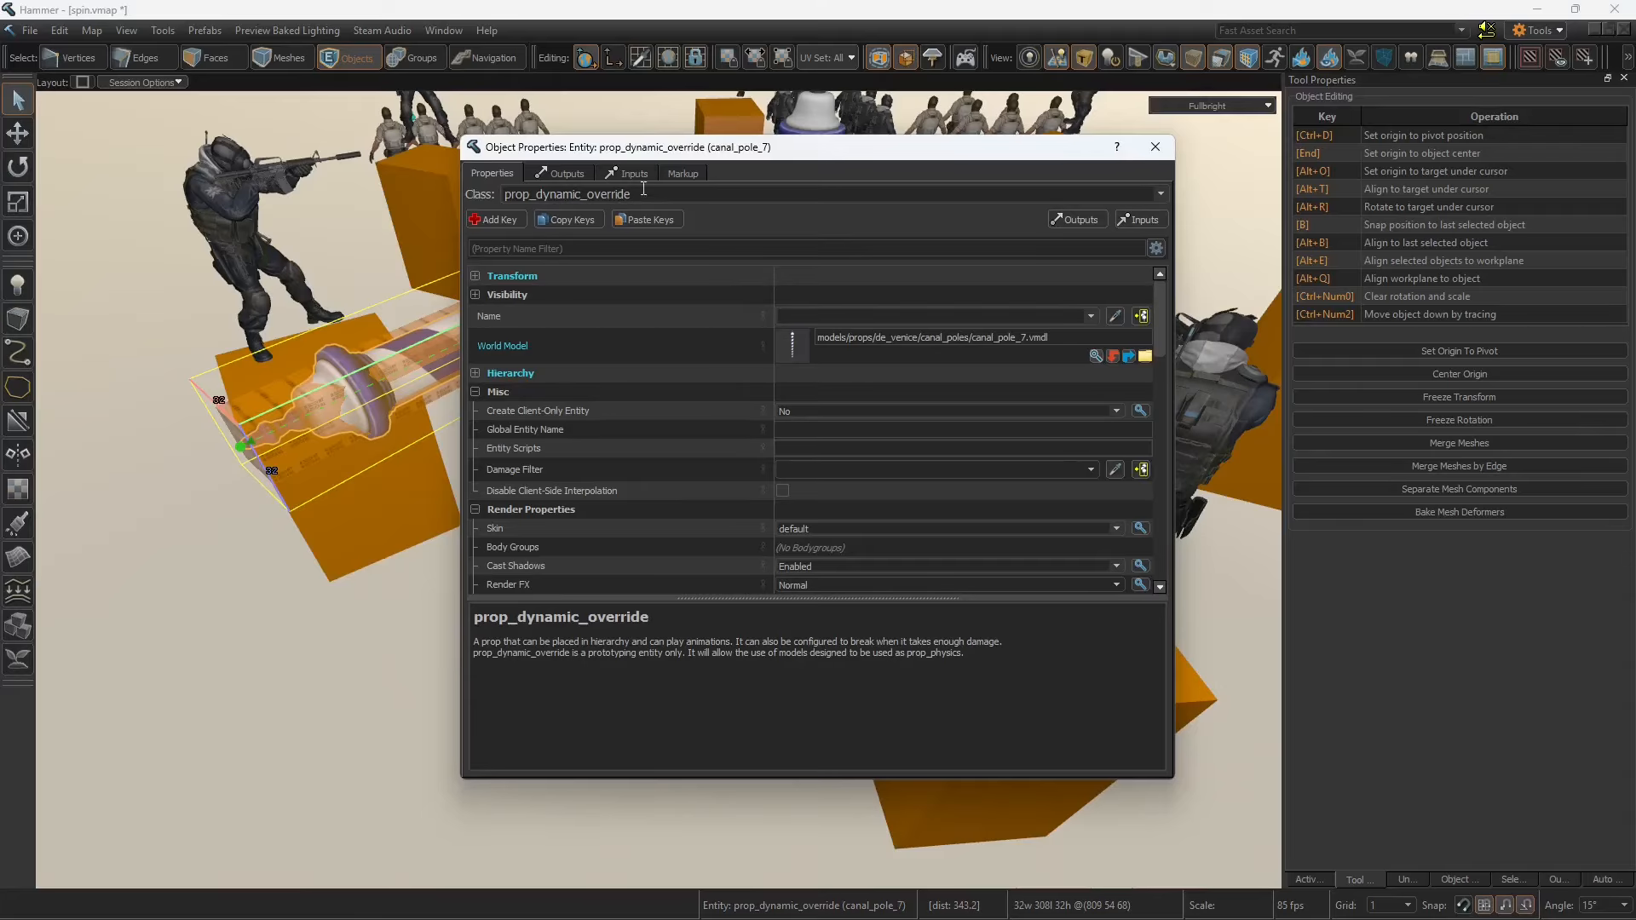
drag(695, 152, 1055, 153)
right_drag(327, 372, 276, 422)
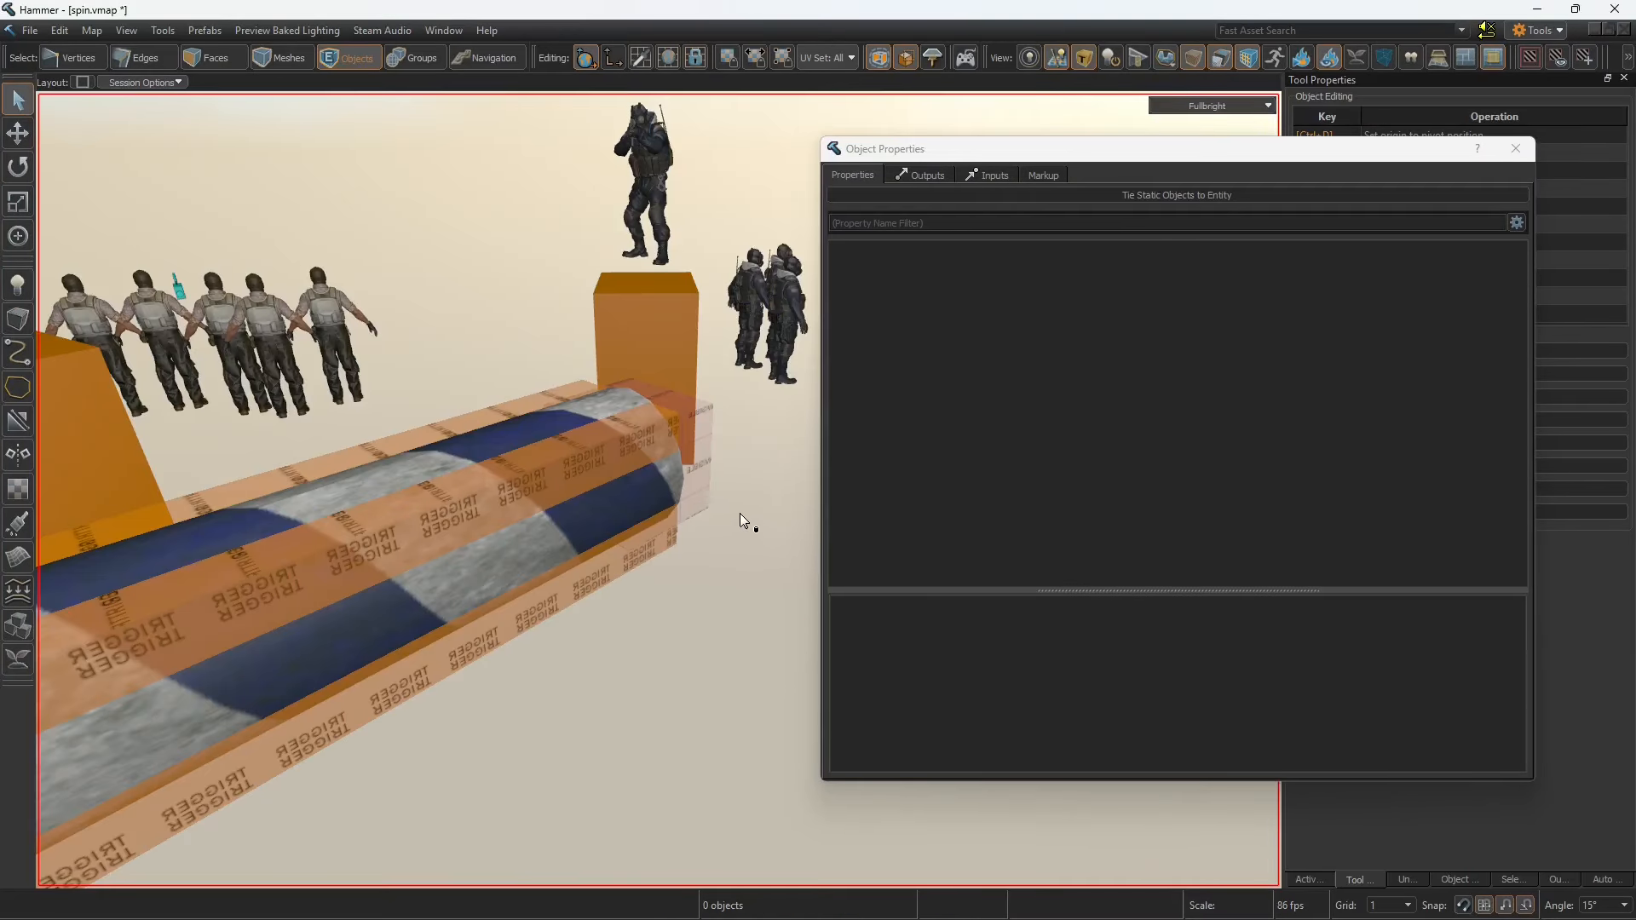
Step: Examine the func_rotating entity's name, Max Rotation Speed, Friction, and its Start ON and Acc/Dcc flags
click(693, 452)
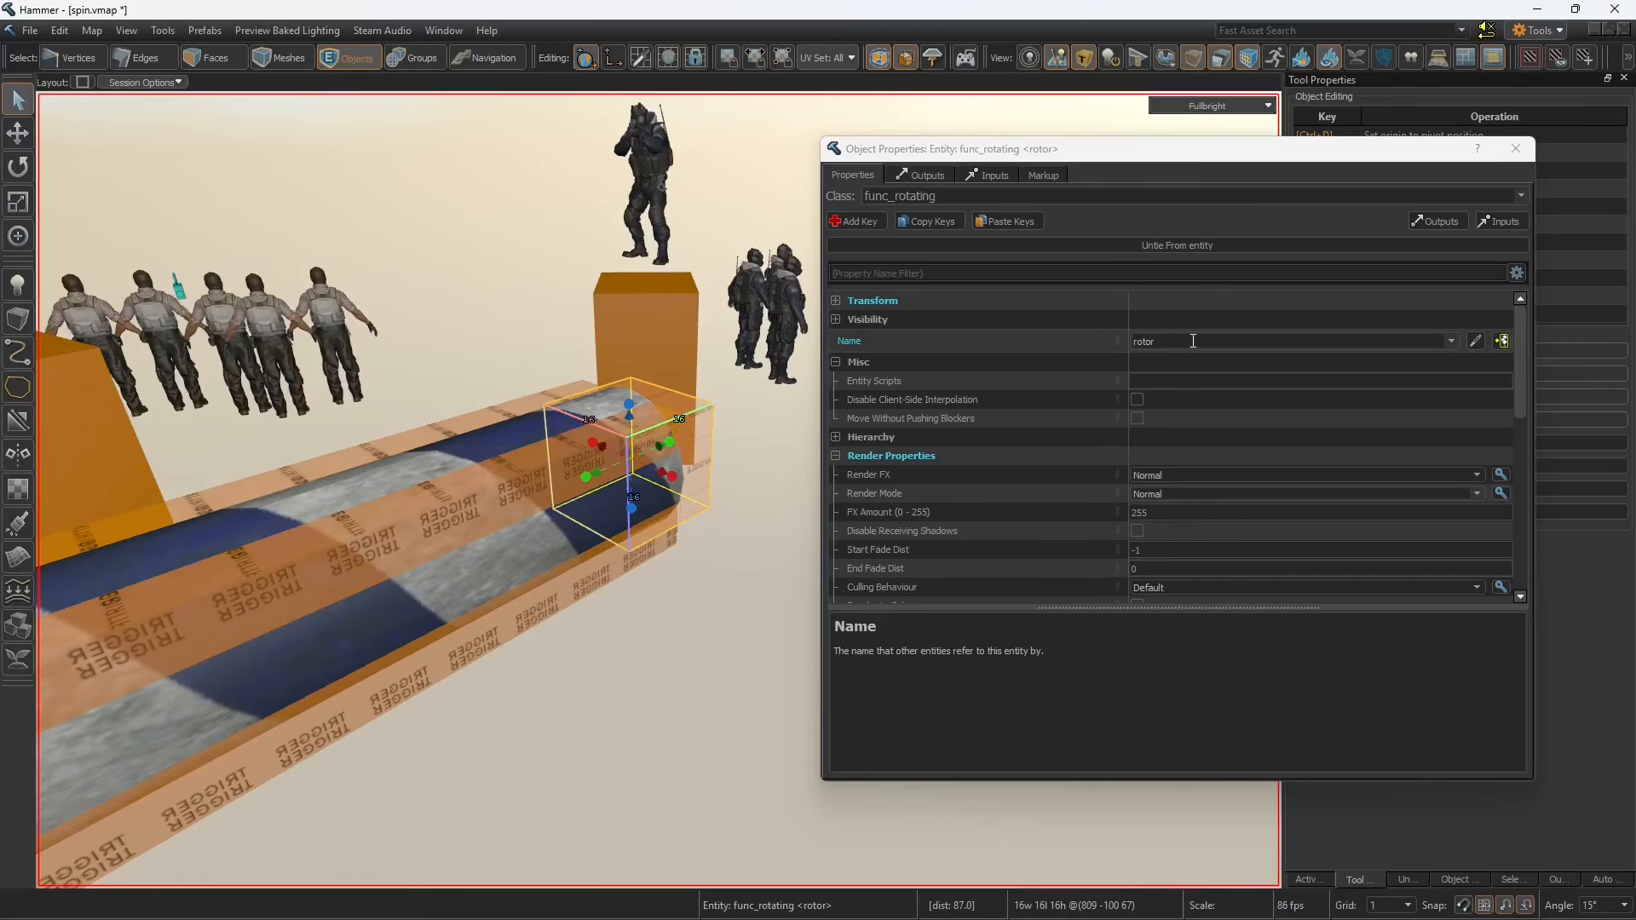
drag(1190, 341, 1136, 341)
scroll(935, 482, down, 4)
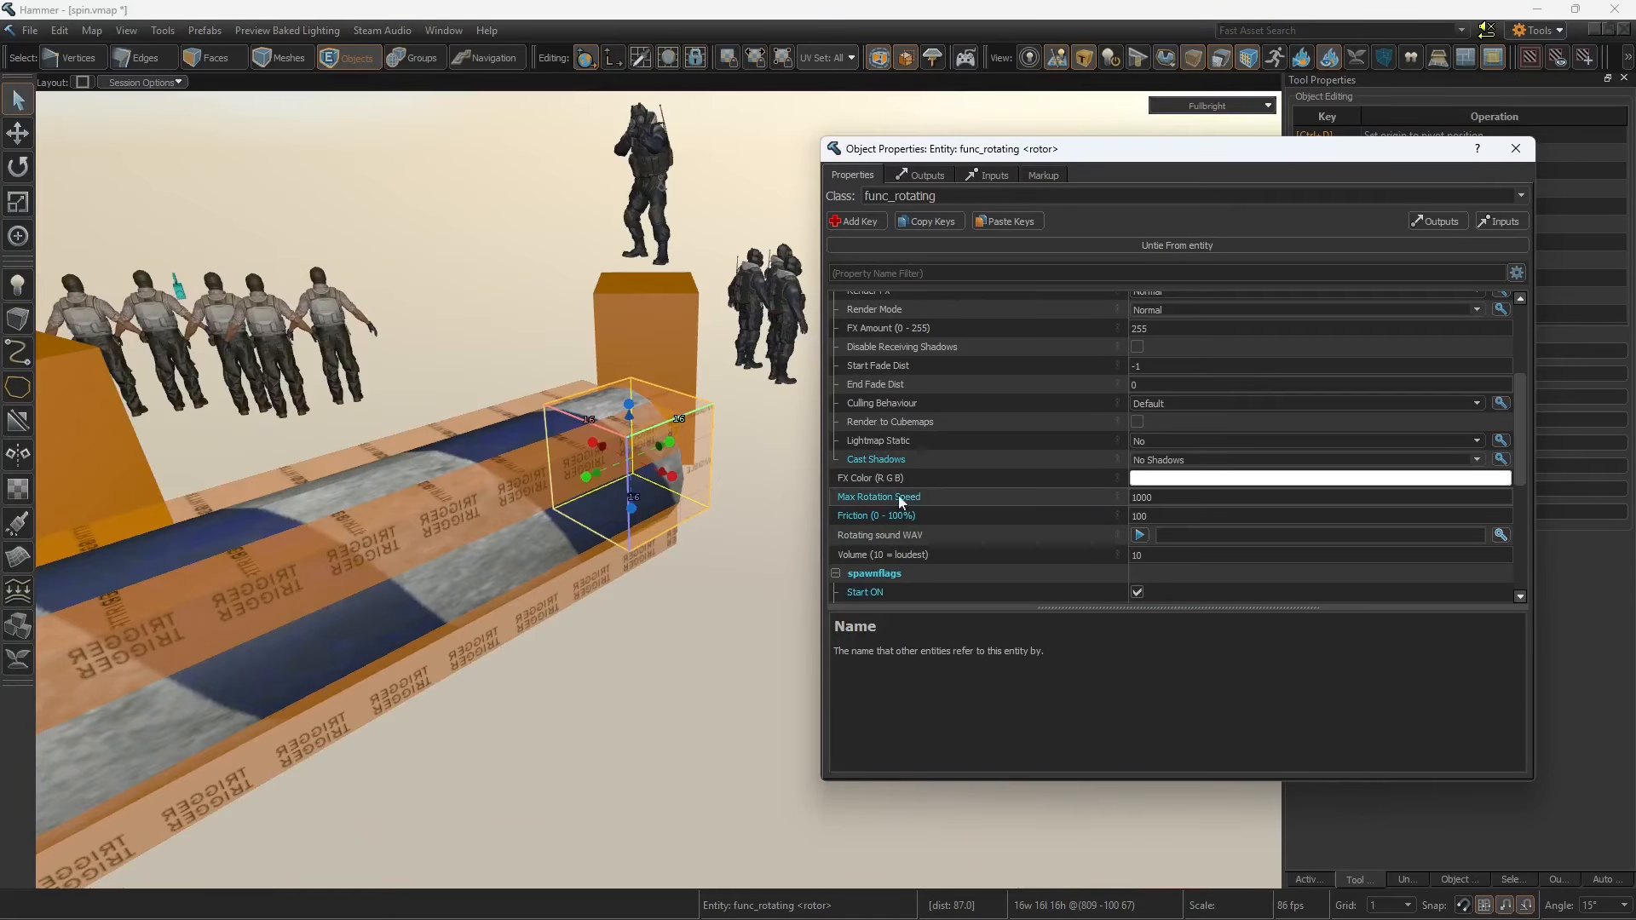
click(895, 497)
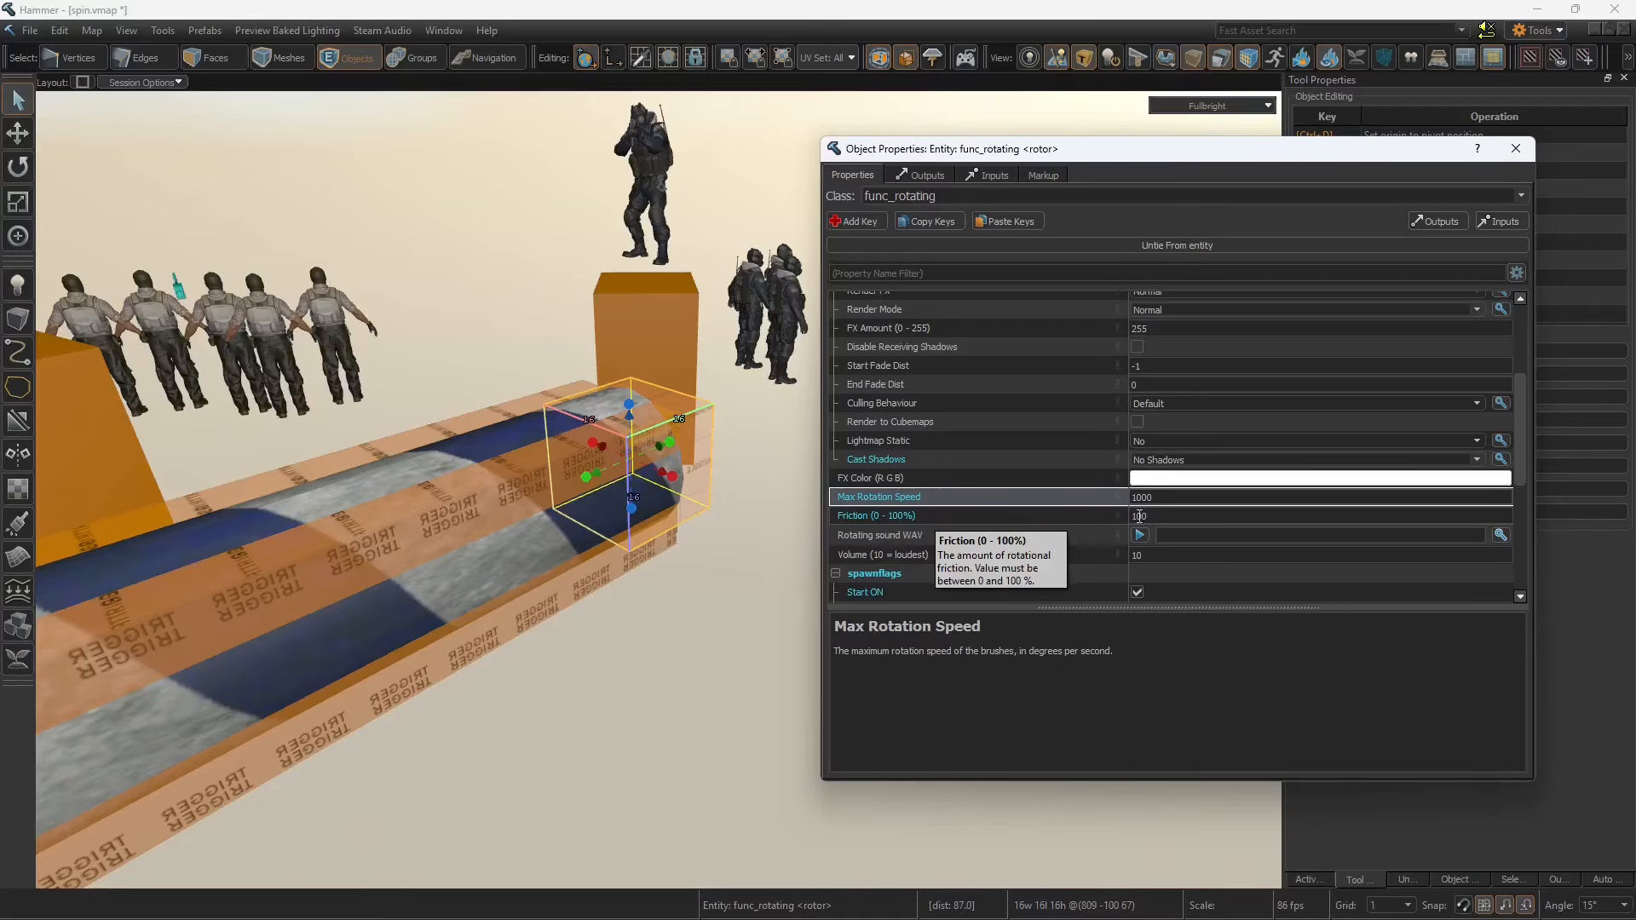
scroll(1006, 511, down, 2)
click(946, 502)
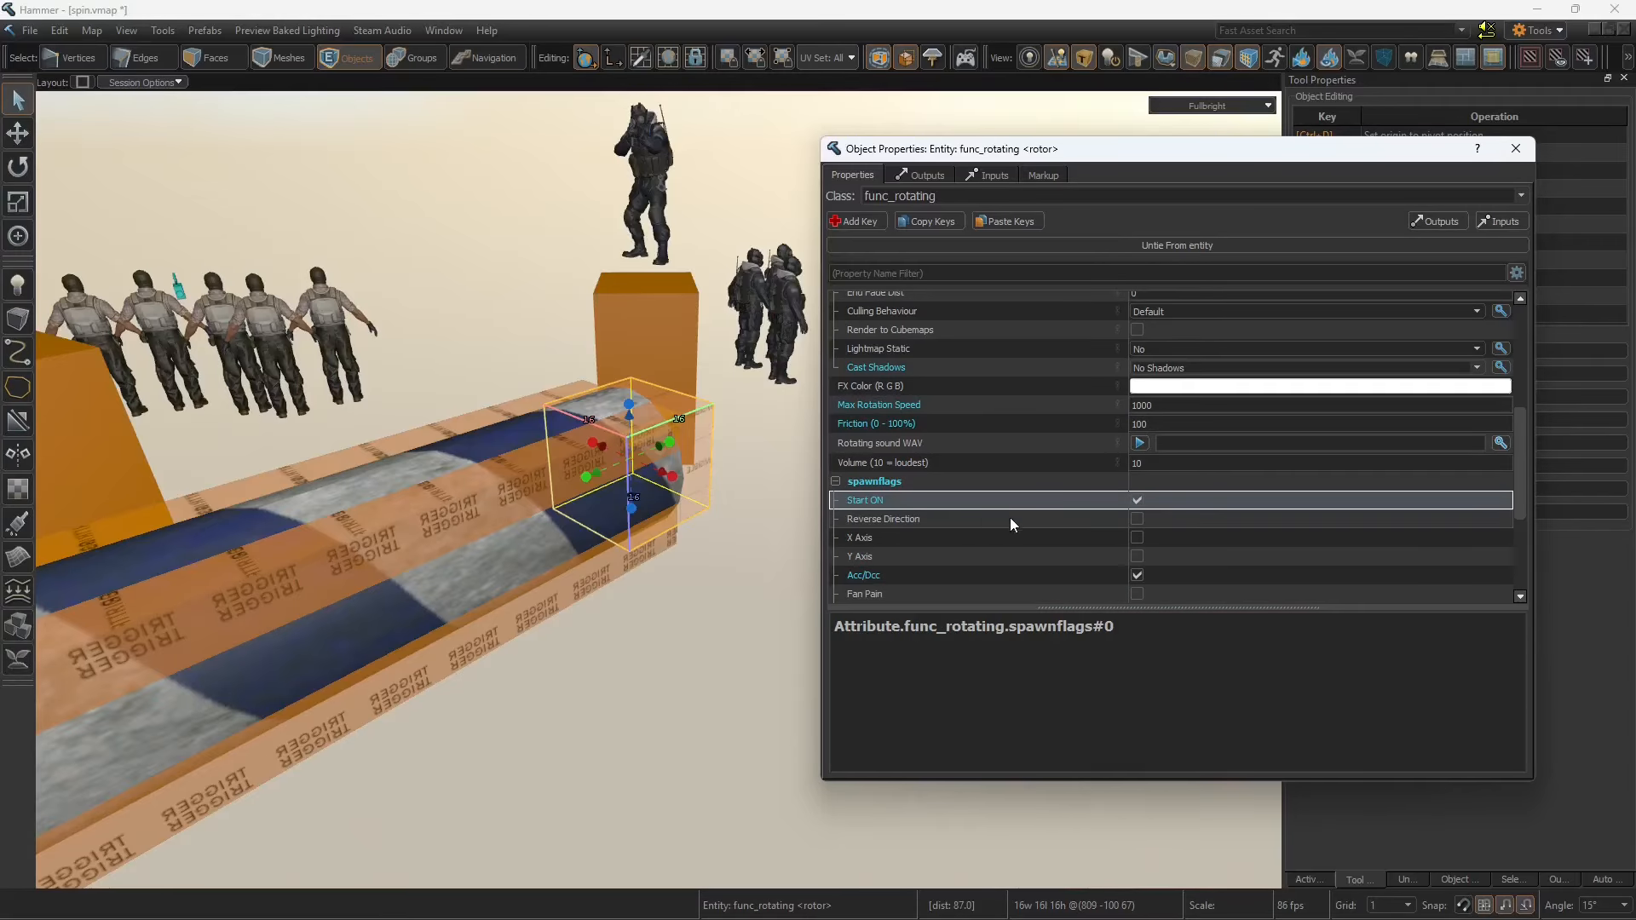
click(893, 578)
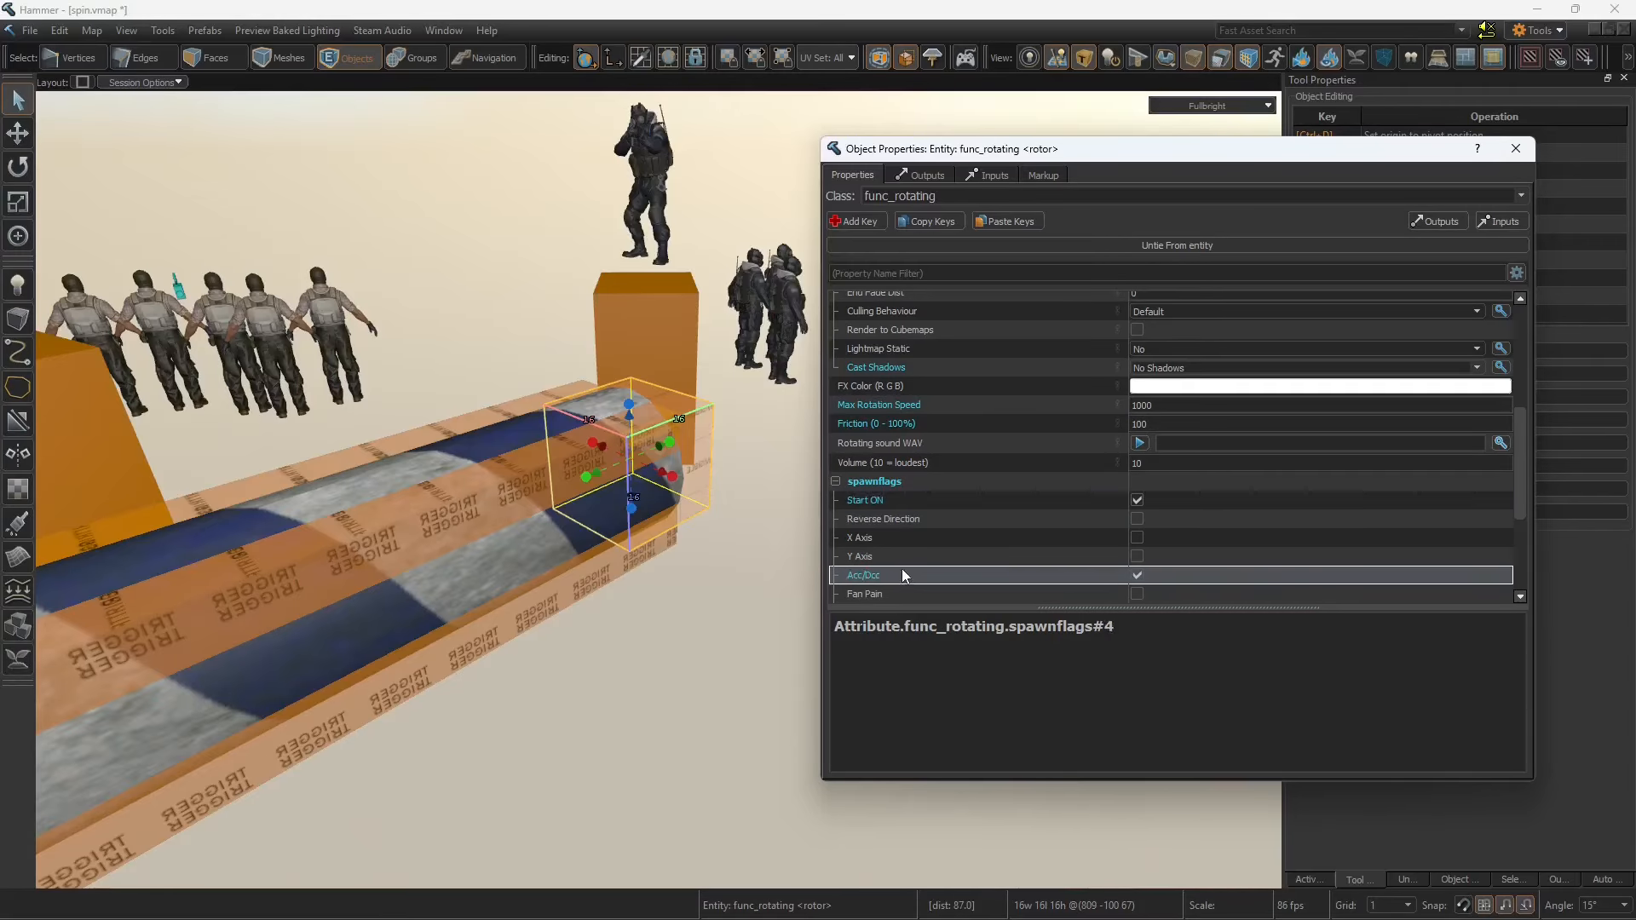
scroll(902, 569, up, 5)
Step: Check the Parent setting in the striped pole's hierarchy properties
right_drag(647, 607, 625, 606)
click(604, 530)
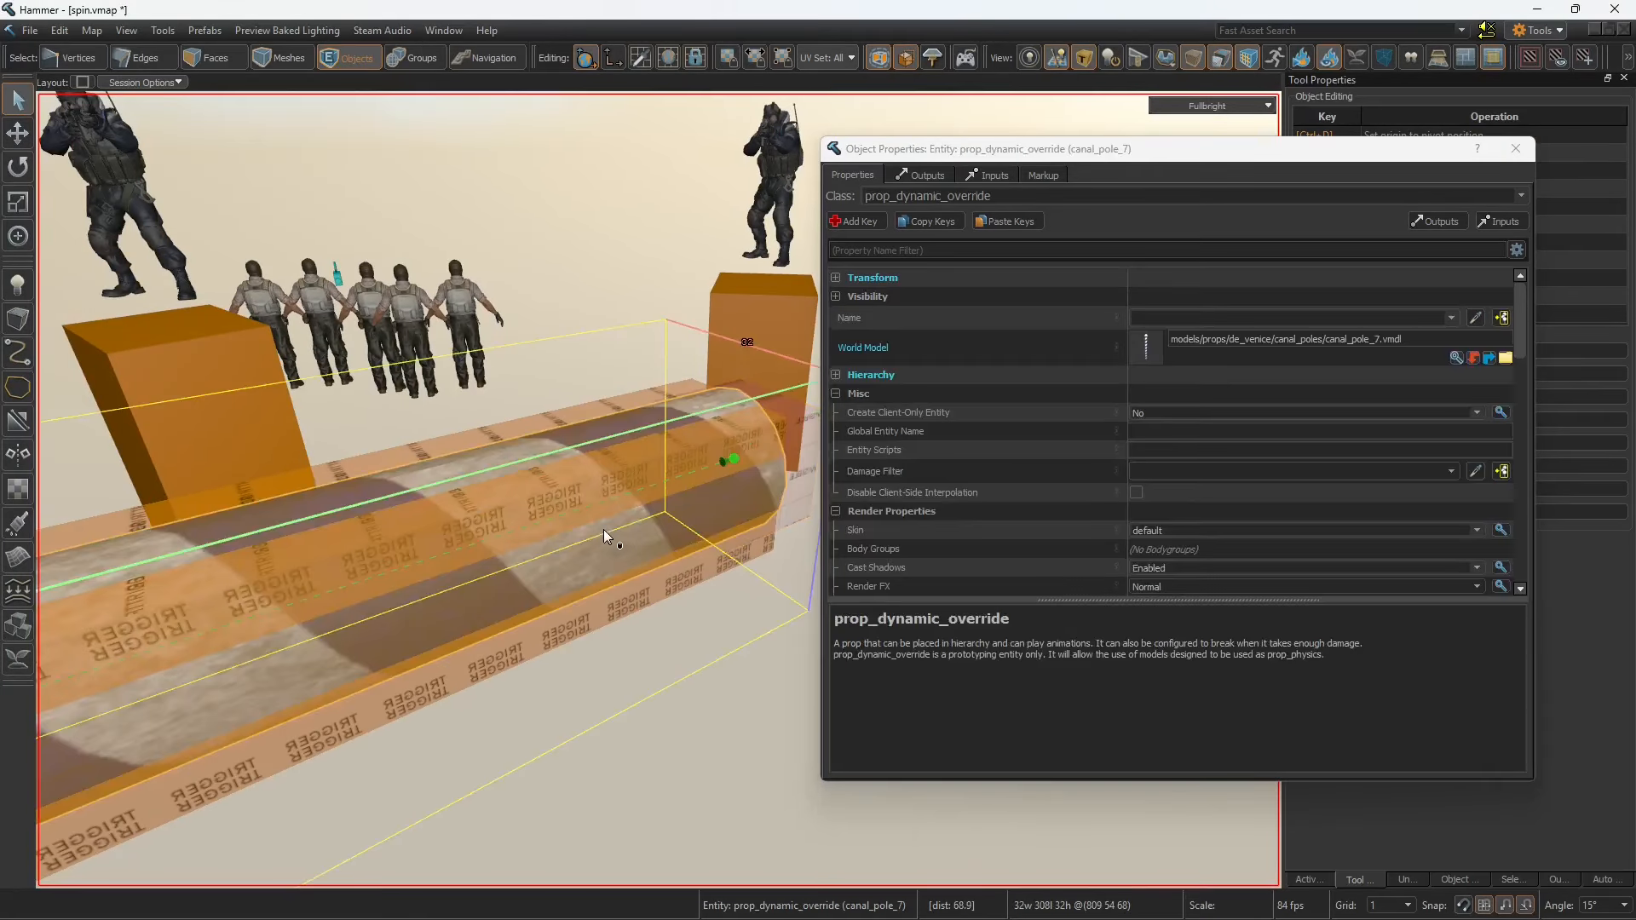
click(1054, 375)
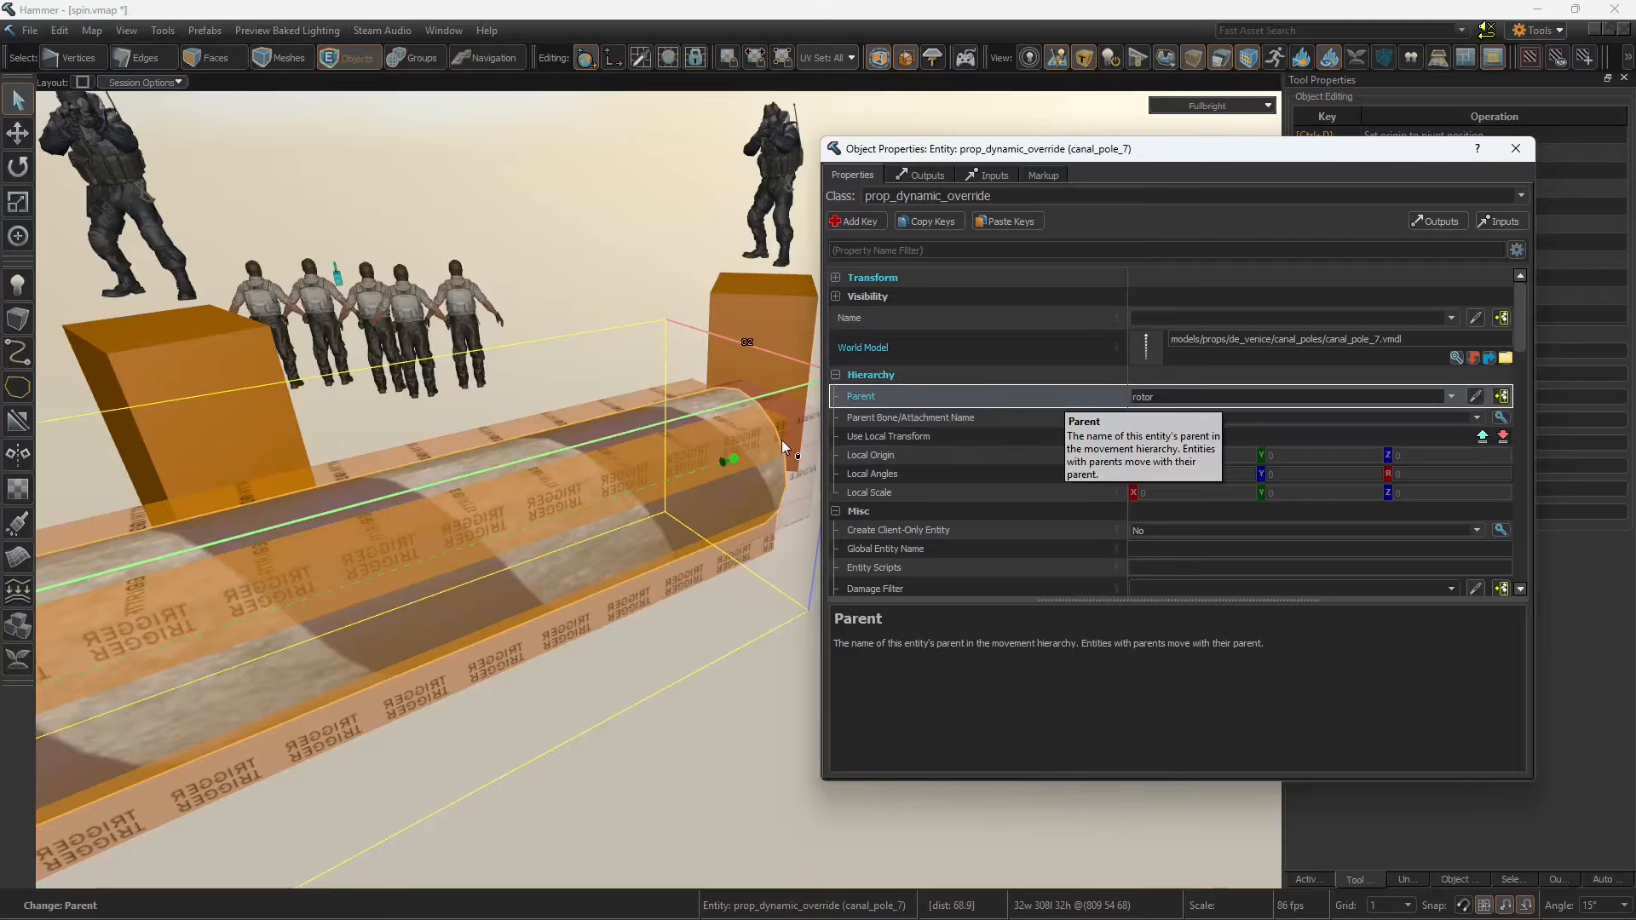
Step: Try to move the rotor's pivot away from the pole's end and set its origin to that pivot
right_drag(713, 432, 753, 428)
click(697, 441)
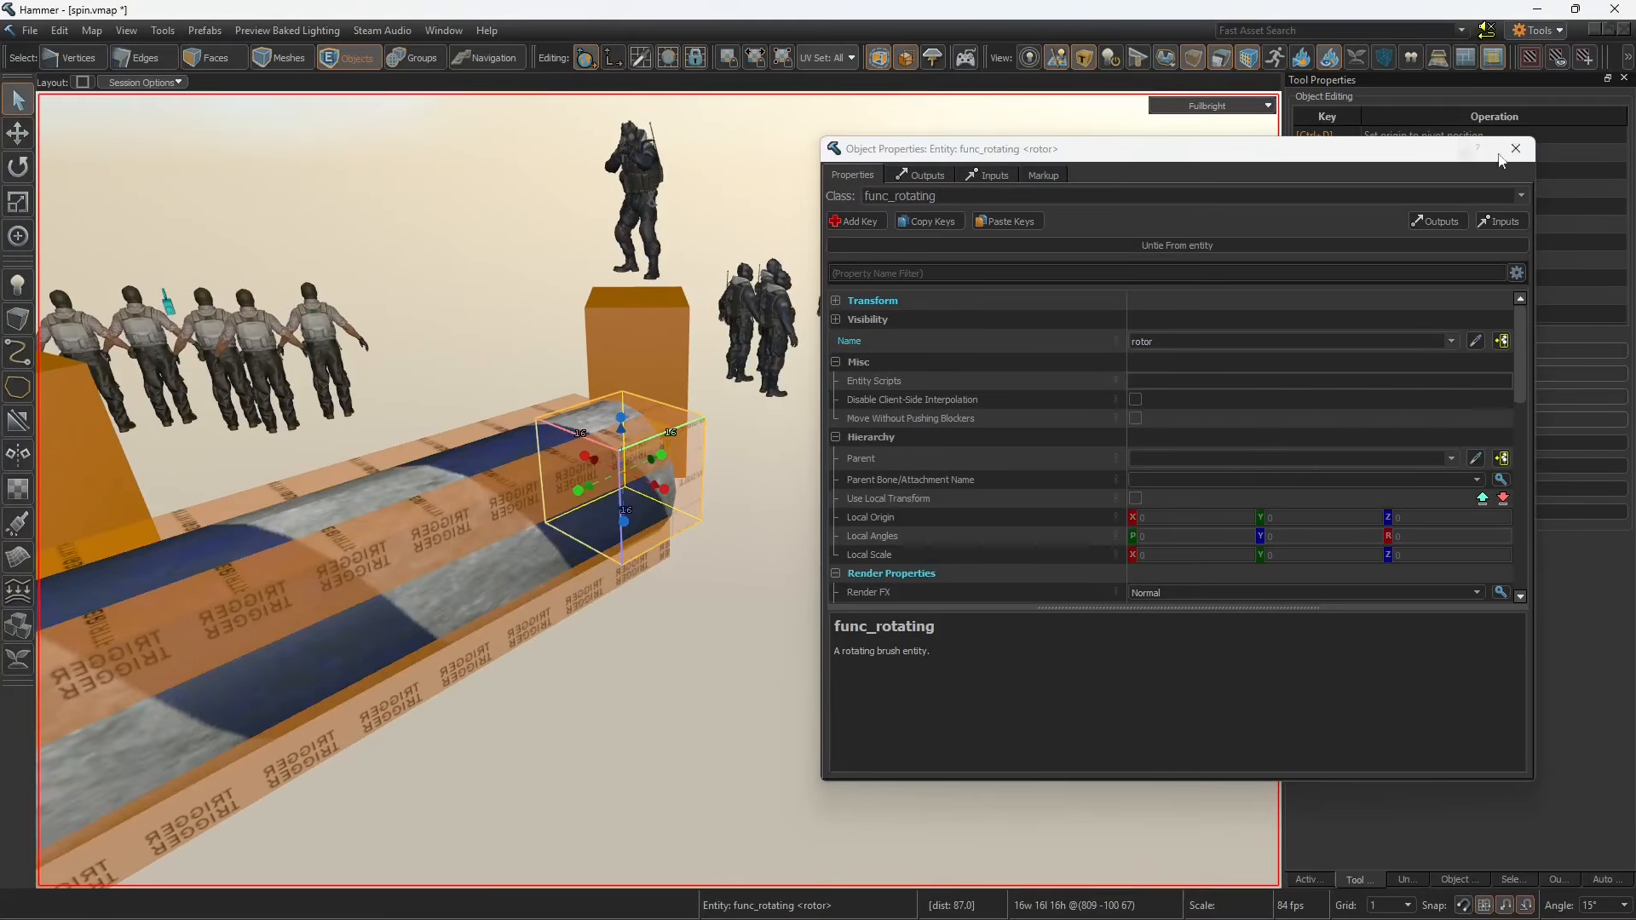
click(1514, 150)
key(w)
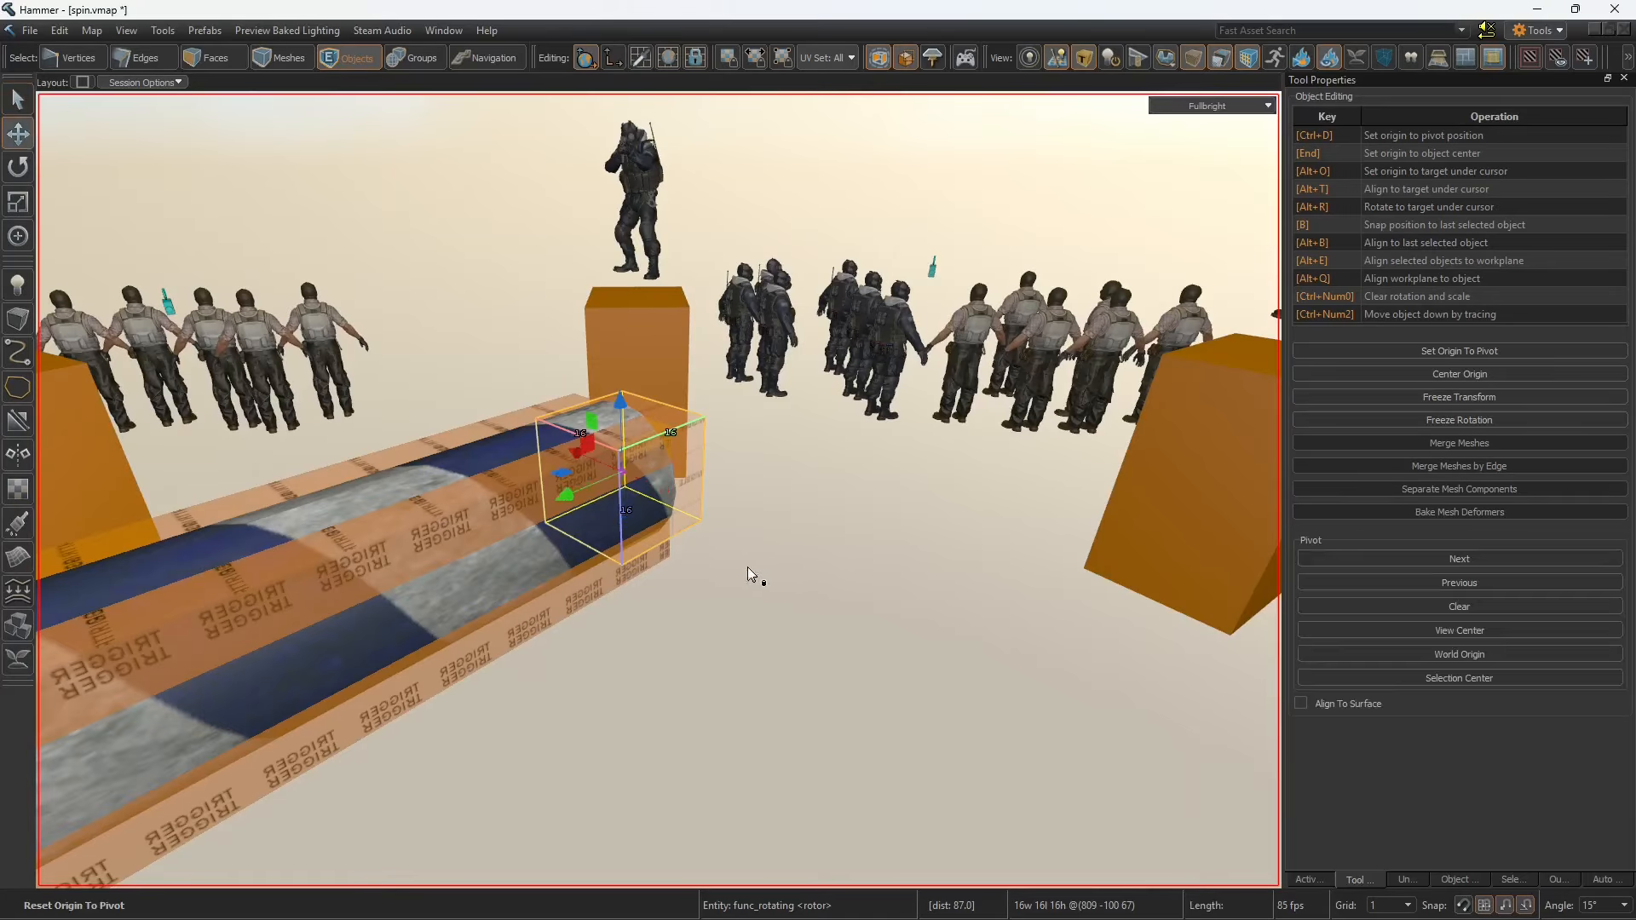
click(26, 242)
drag(598, 464, 1093, 642)
right_drag(1094, 643, 658, 490)
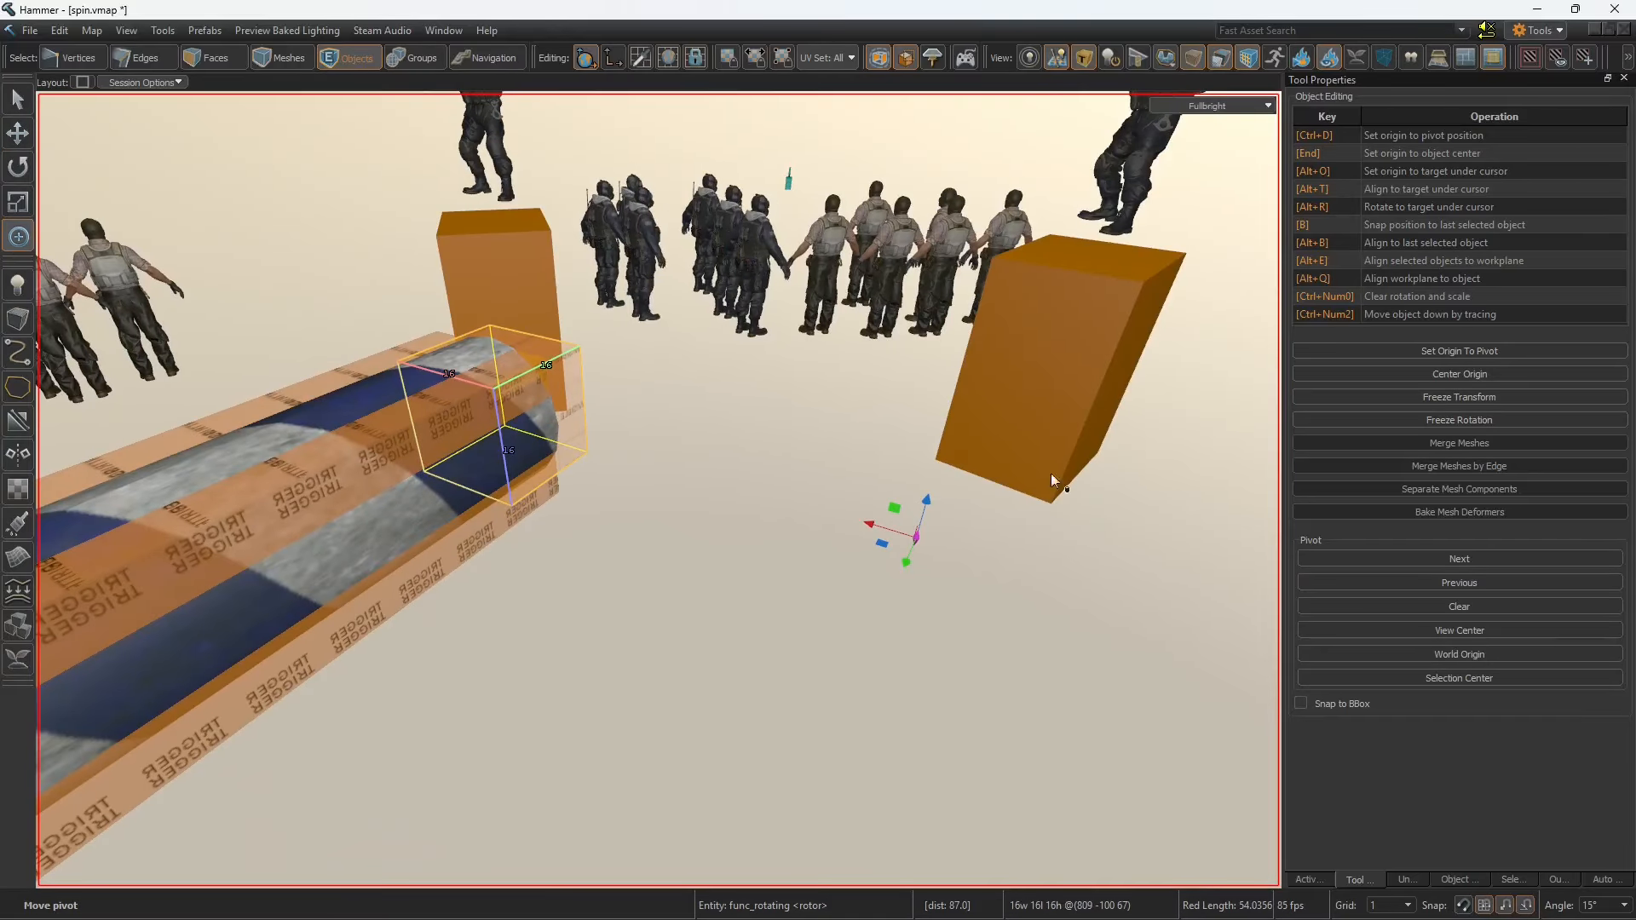
click(1449, 351)
key(Escape)
Step: Check the Collisions setting of the striped pole, and clear the selection
mouse_move(772, 455)
right_down()
mouse_move(658, 489)
mouse_move(770, 453)
right_up()
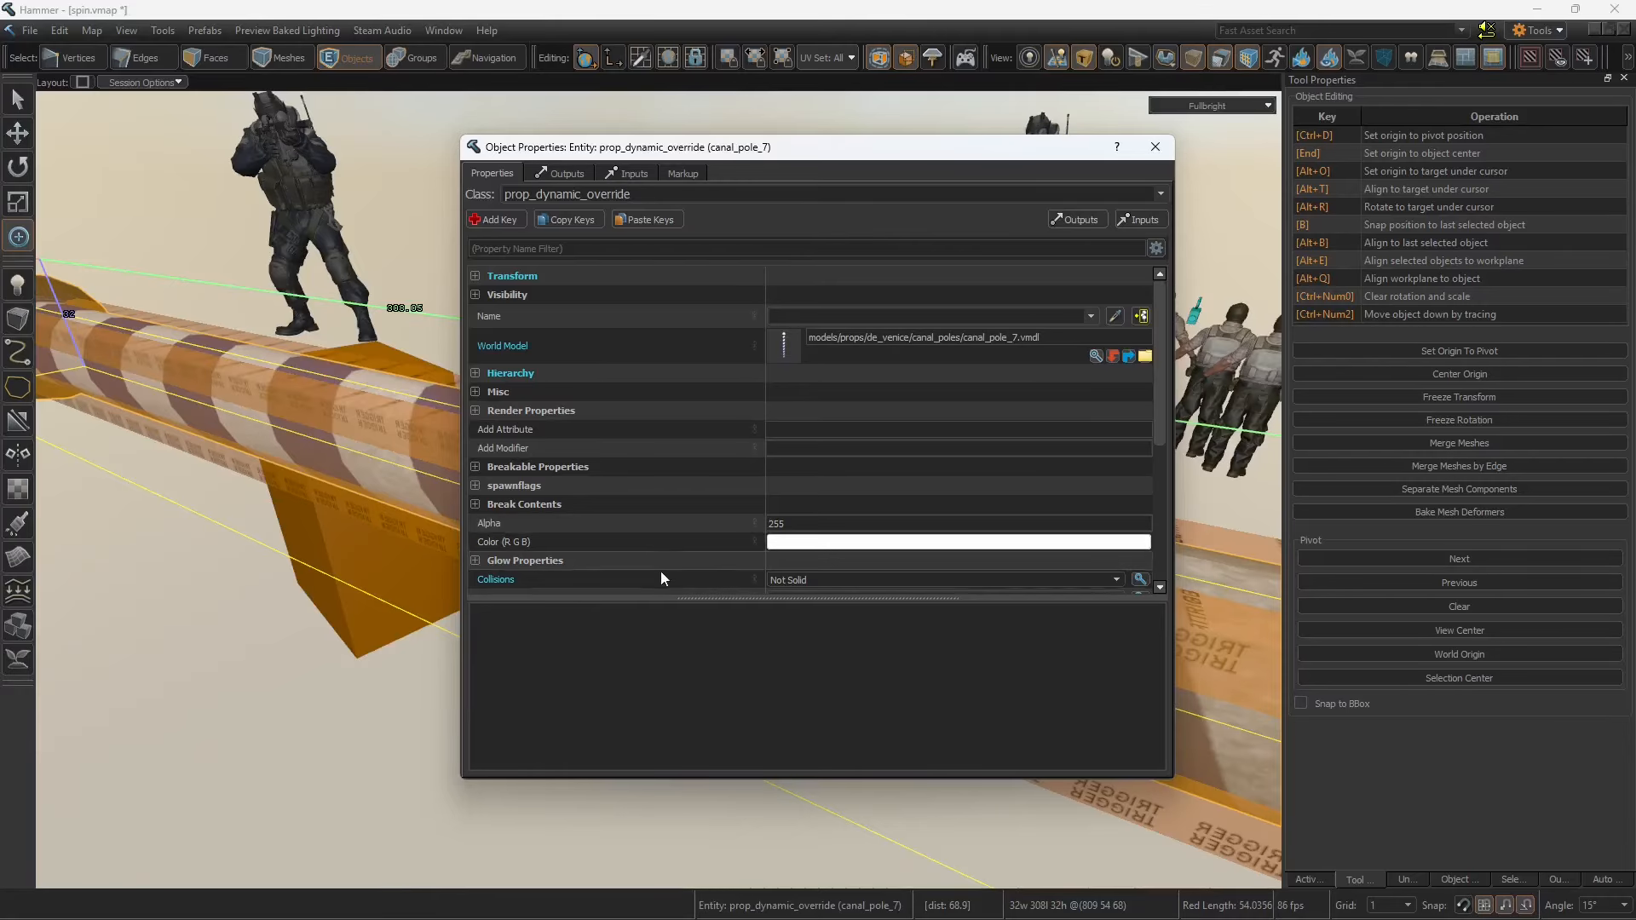
click(1155, 147)
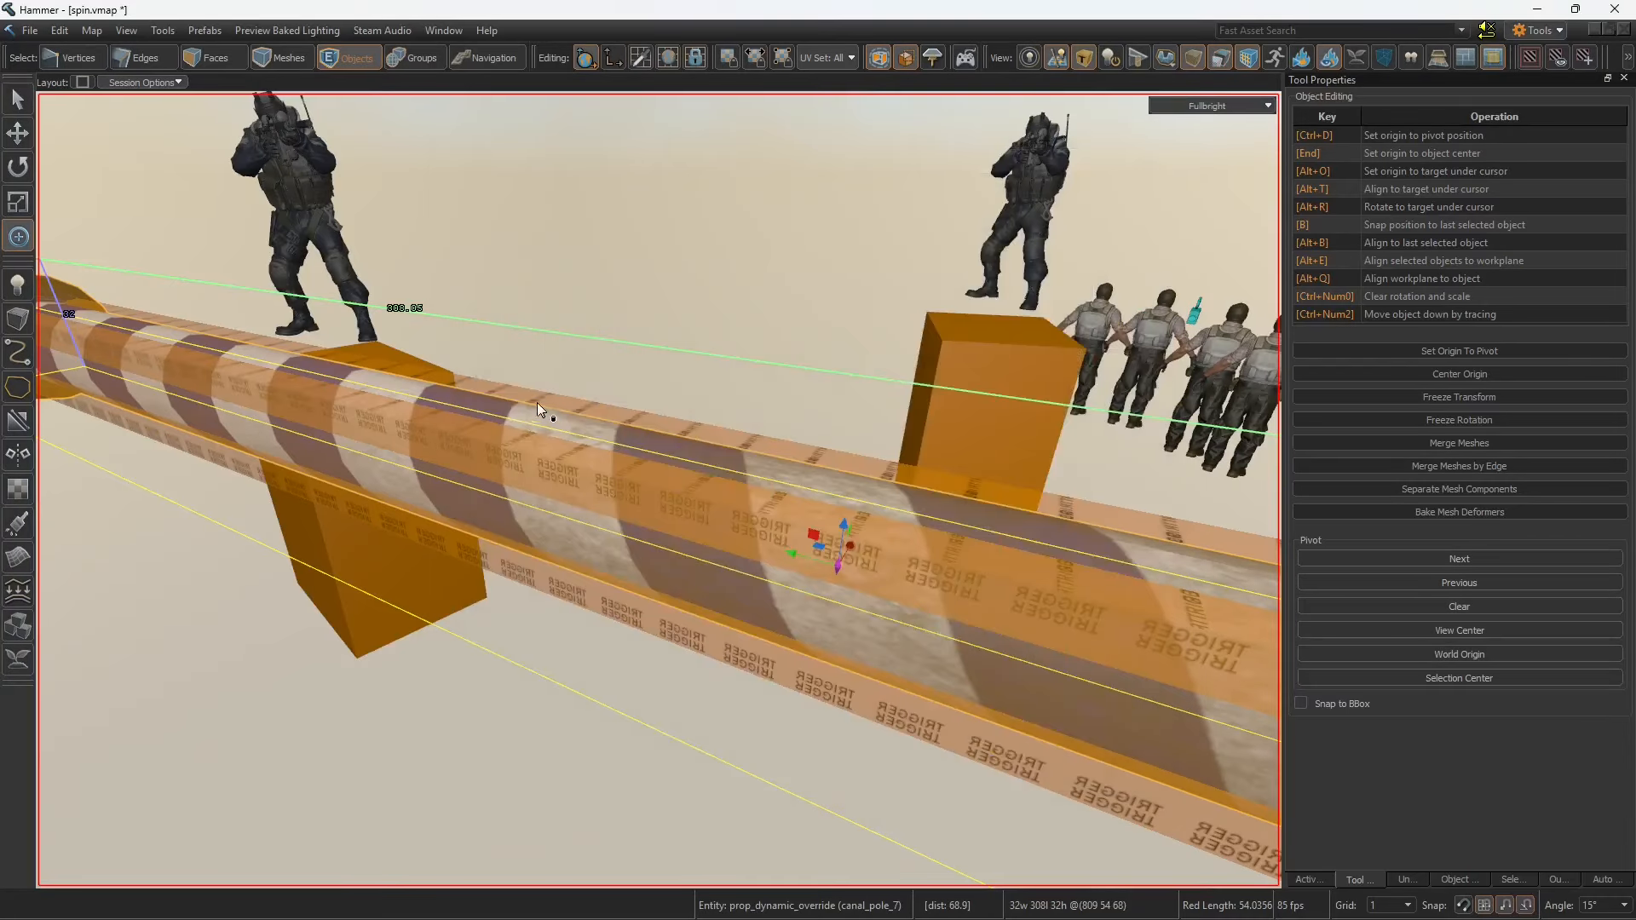
key(Escape)
Step: Examine the trigger_push entity around the pole, including its Parent and push settings
right_drag(658, 310, 635, 488)
key(s)
double_click(637, 489)
drag(709, 153, 1040, 168)
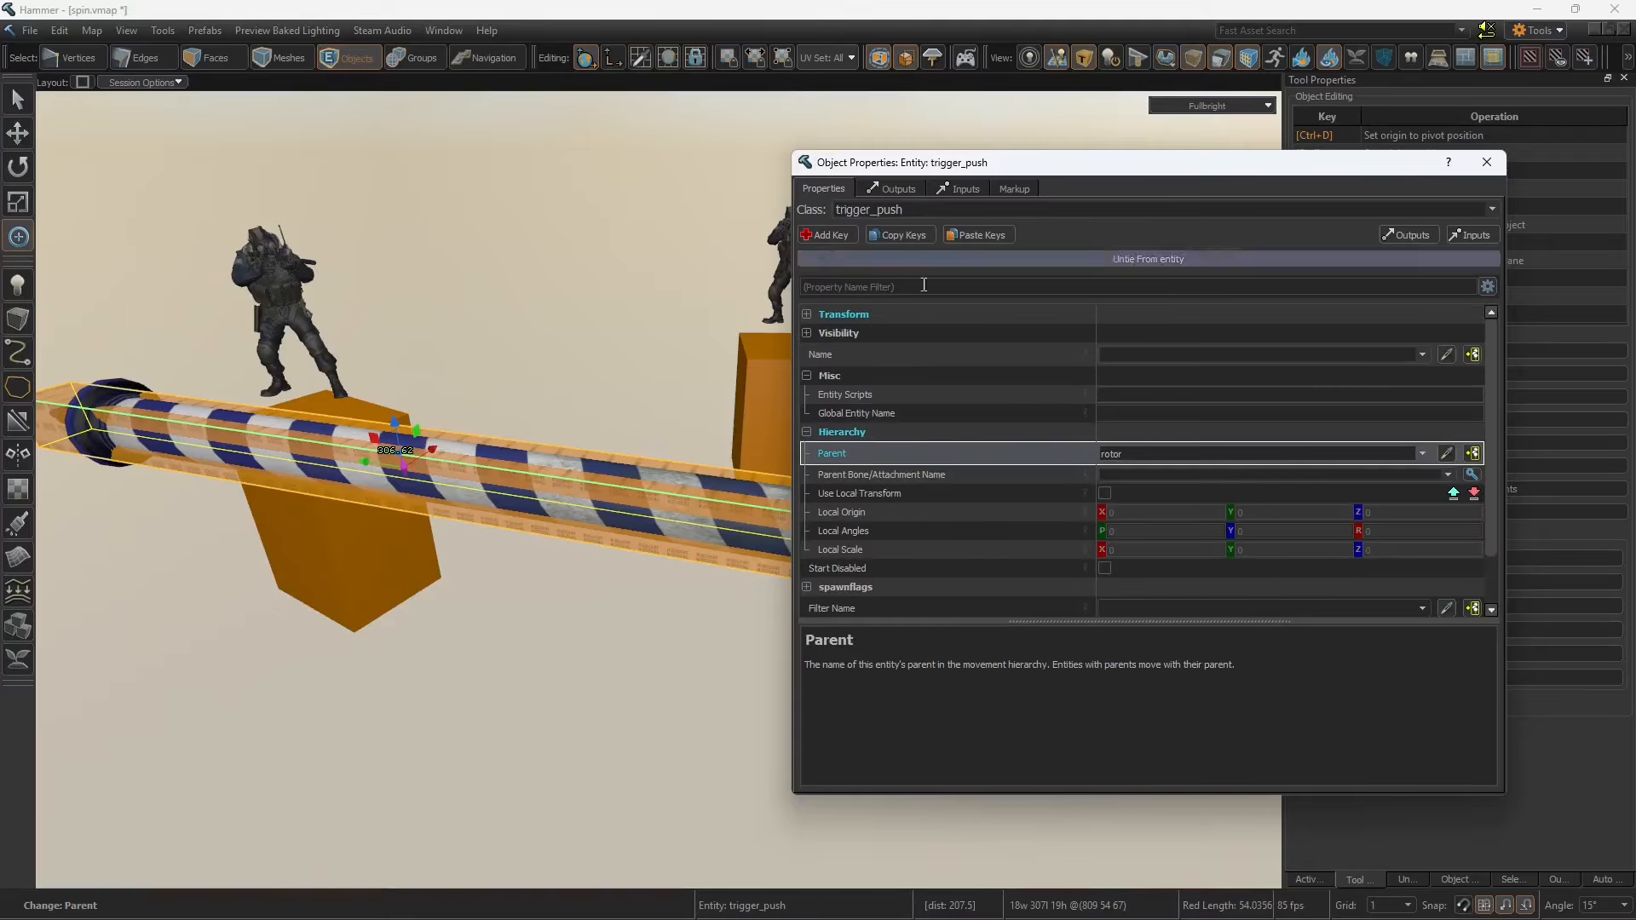
scroll(975, 504, down, 1)
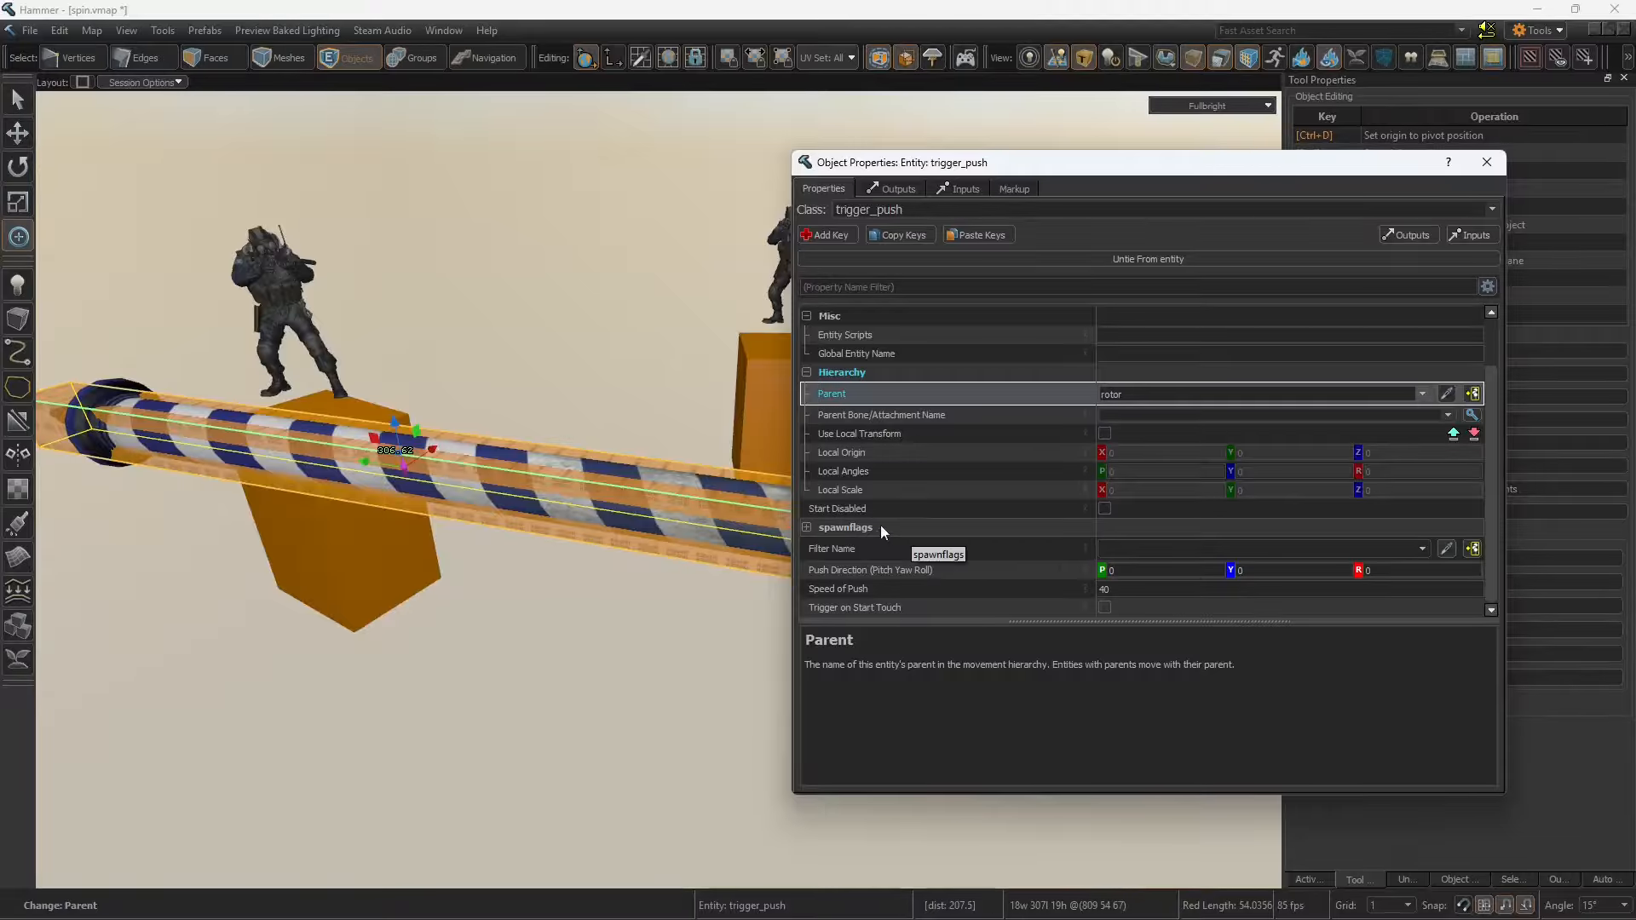
Step: Try rotating the trigger_push volume to illustrate its Push Direction, and undo the rotation
right_drag(562, 439, 512, 441)
key(r)
drag(454, 435, 559, 476)
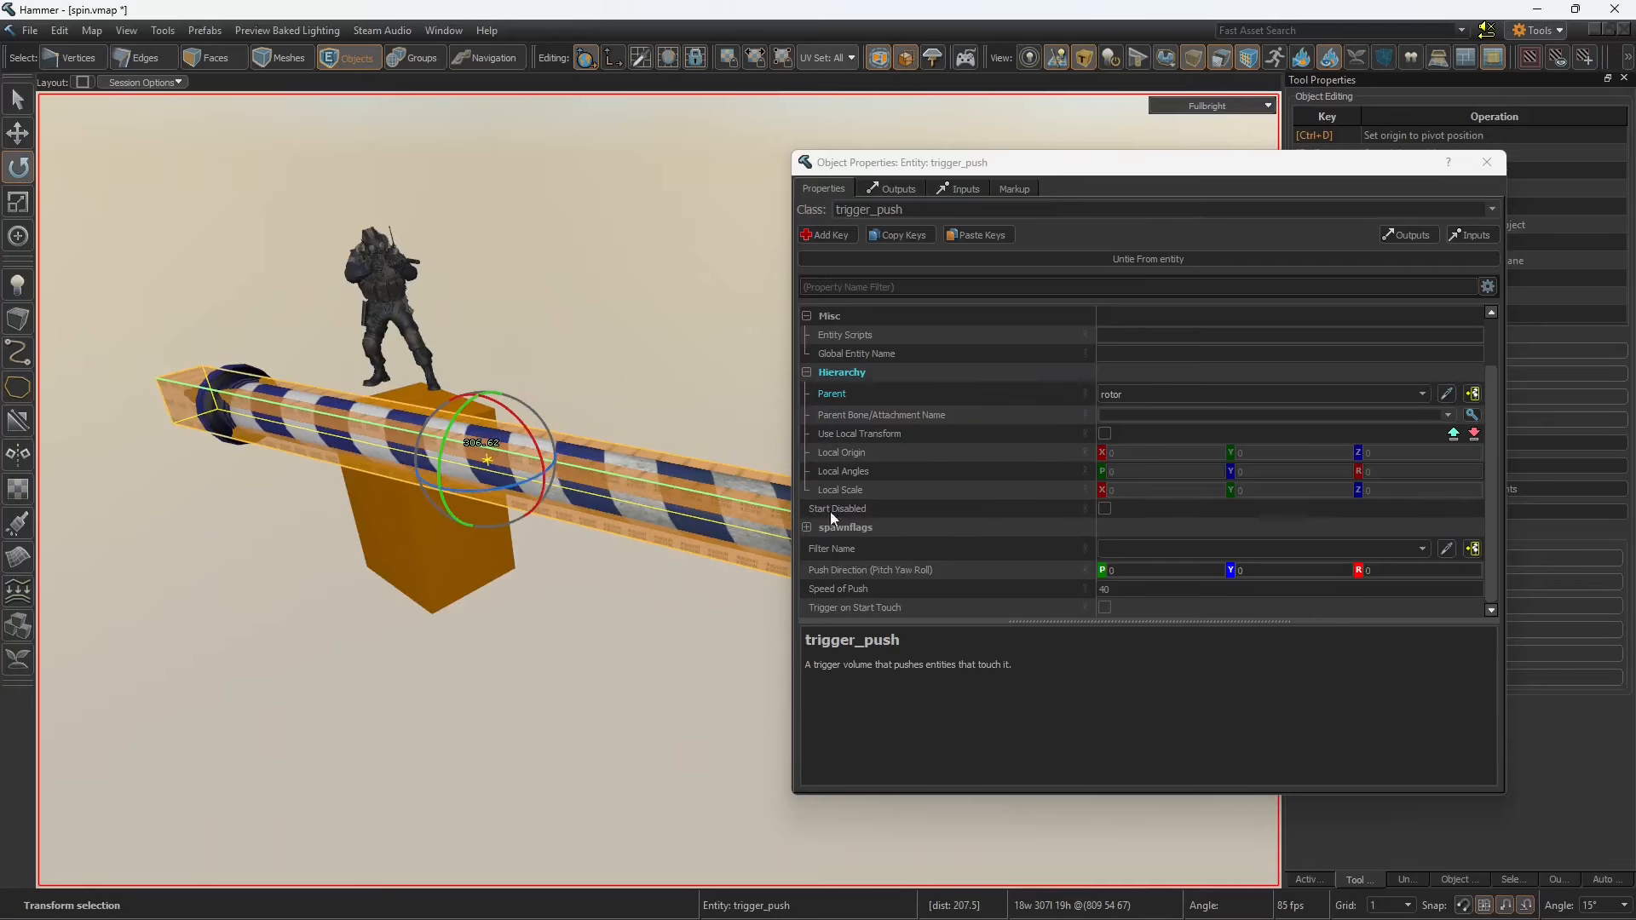
click(898, 570)
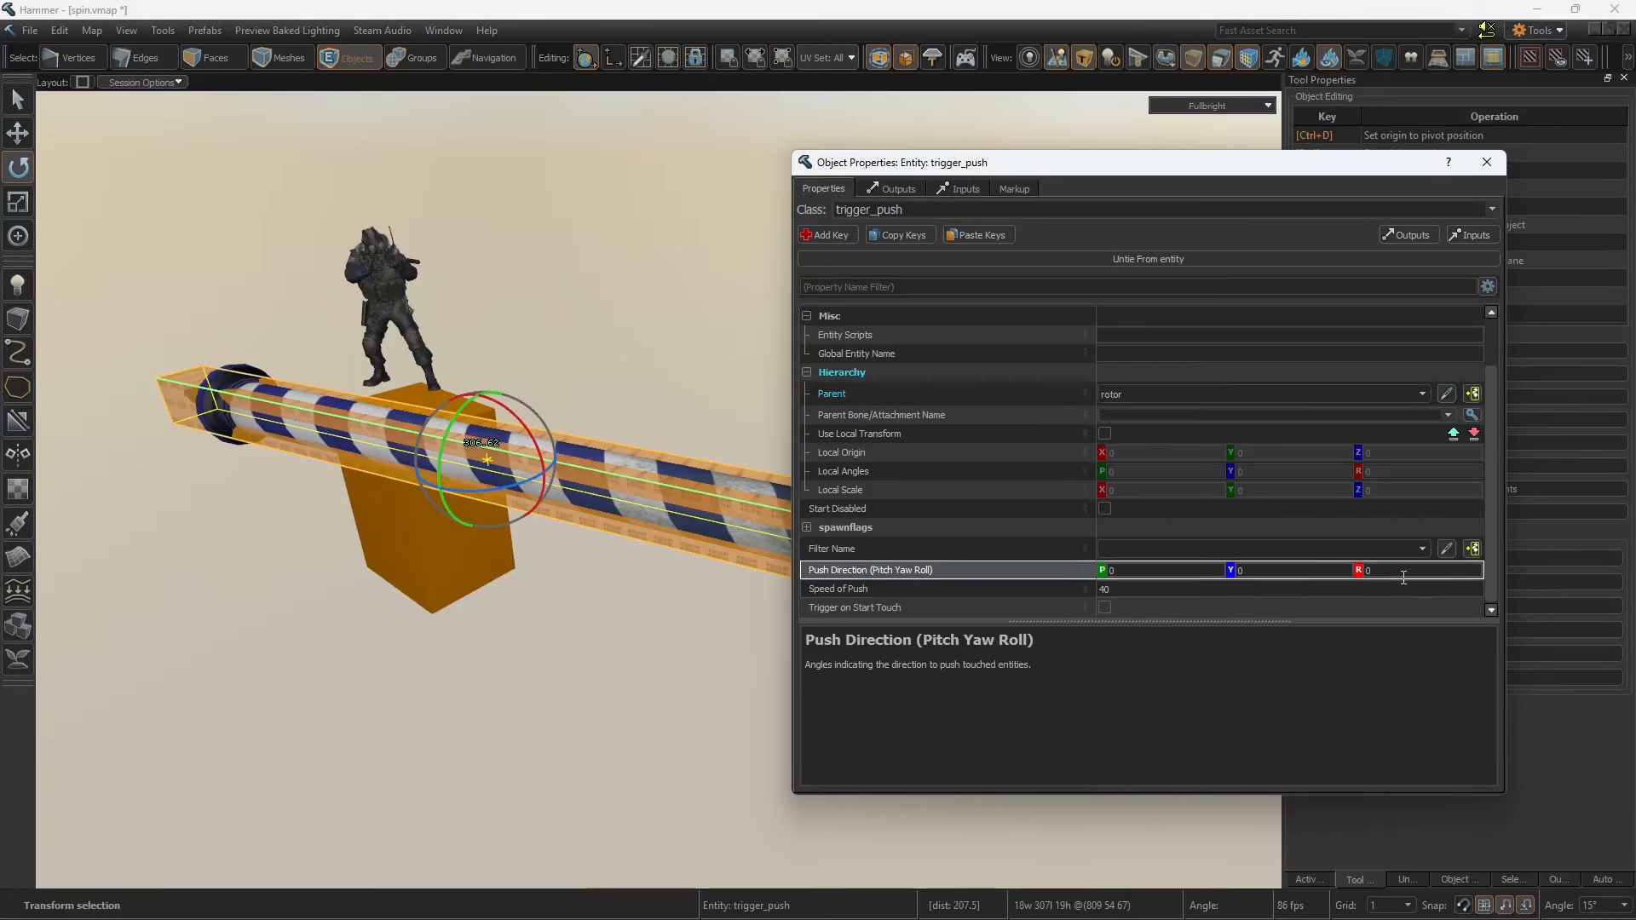
drag(499, 423, 528, 388)
key(ctrl+z)
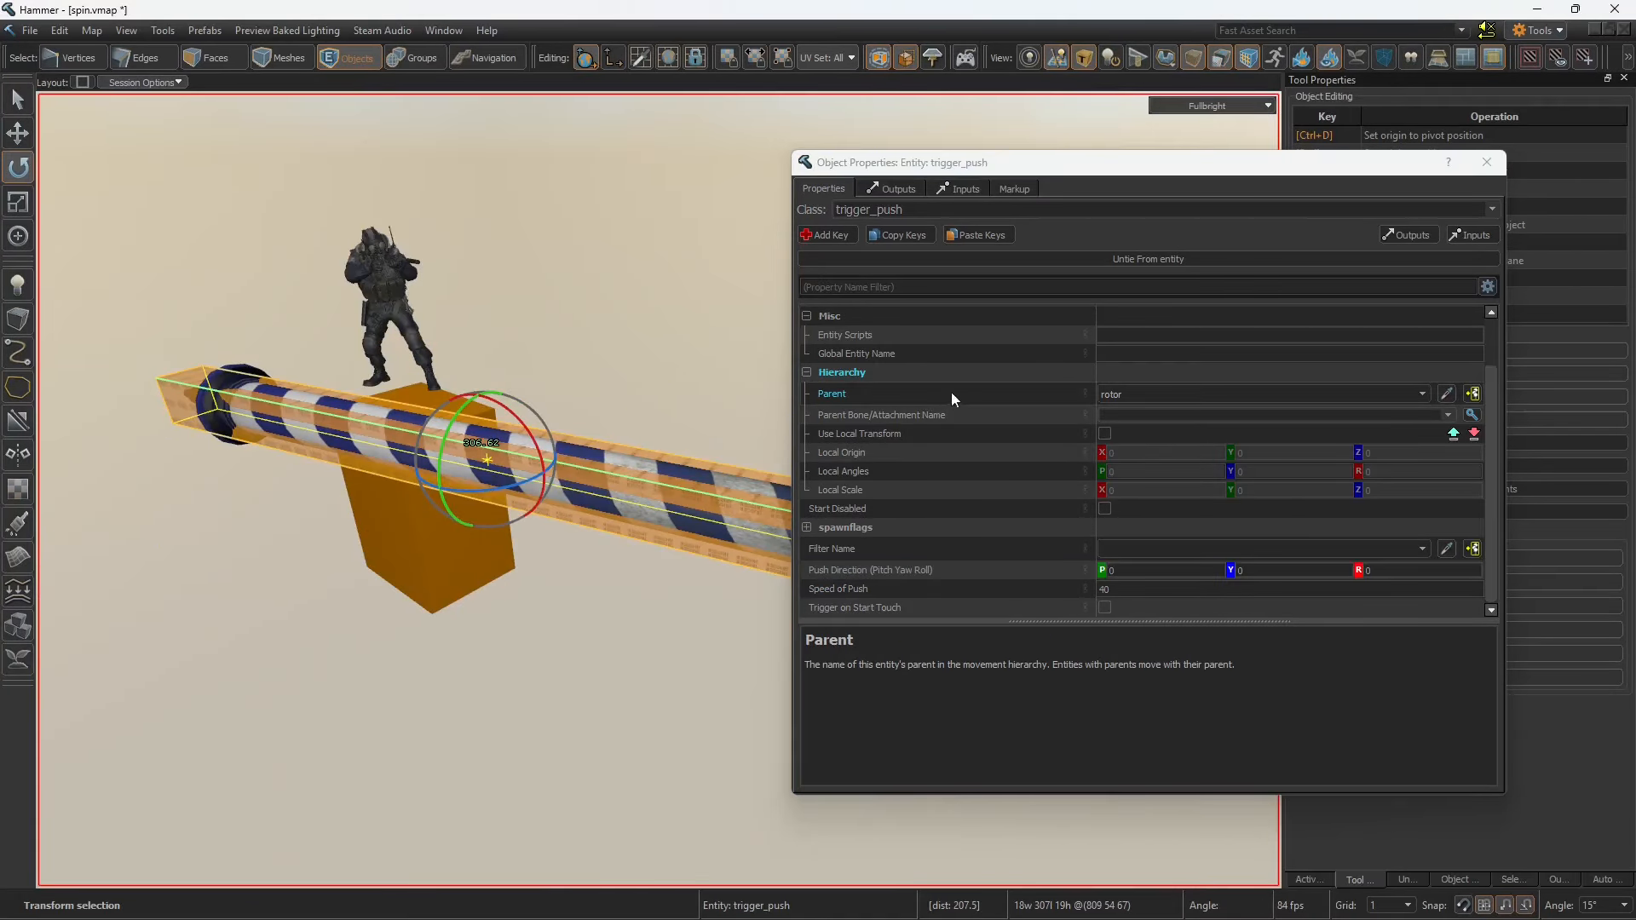
click(1486, 161)
Step: Examine the trigger_hurt entity's Parent, Damage, and available Damage Type options
click(804, 457)
double_click(610, 523)
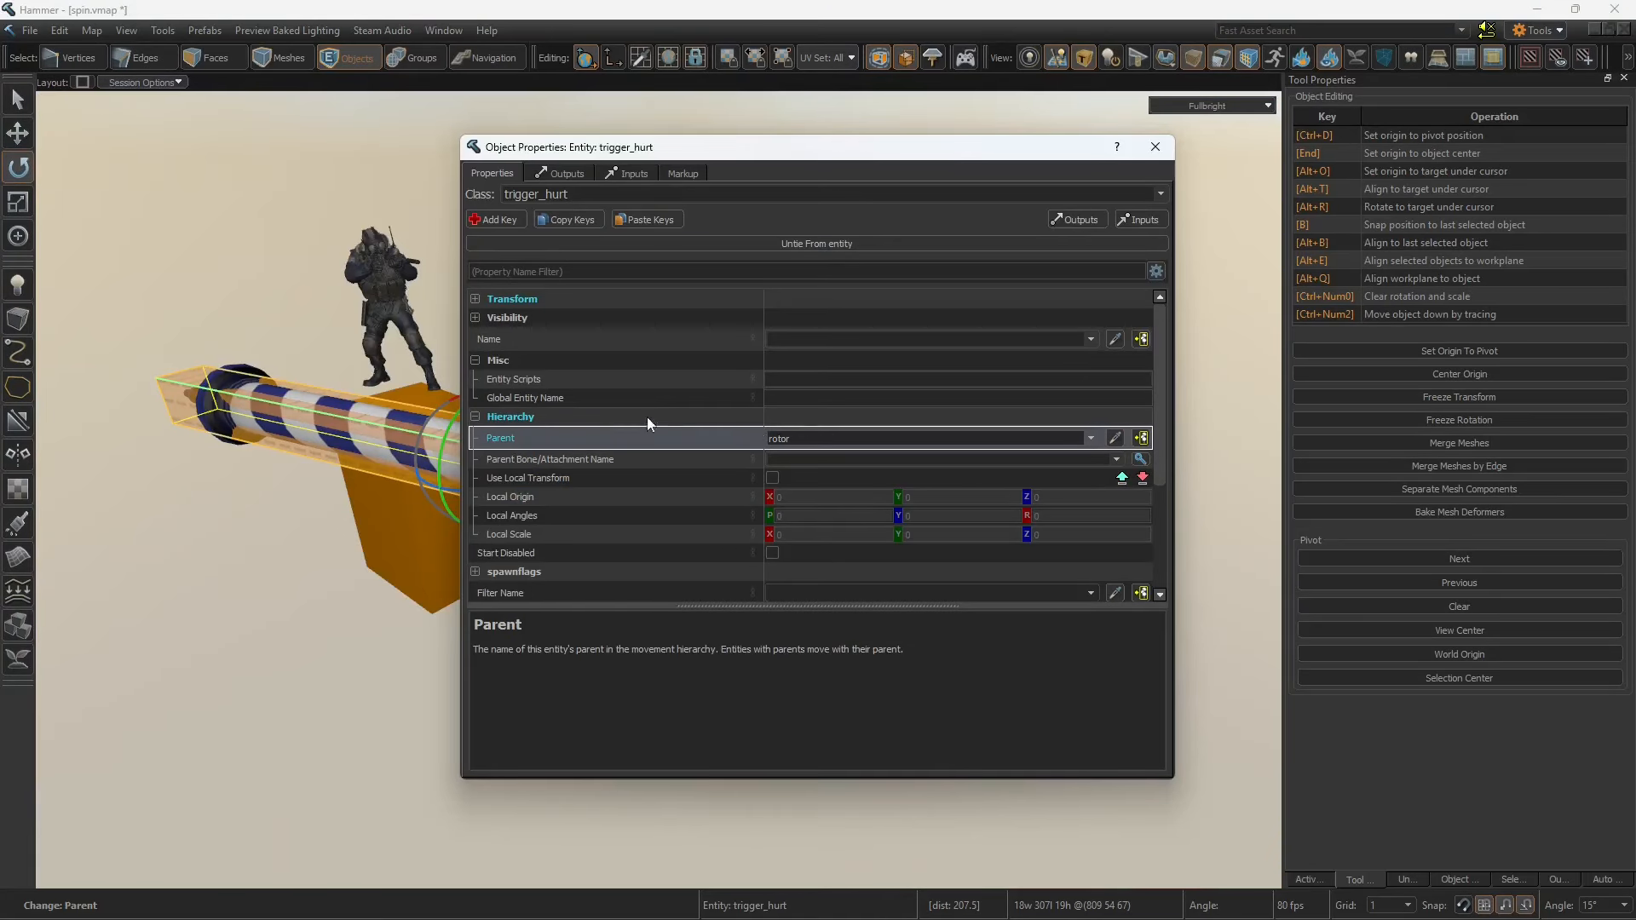
scroll(629, 448, down, 3)
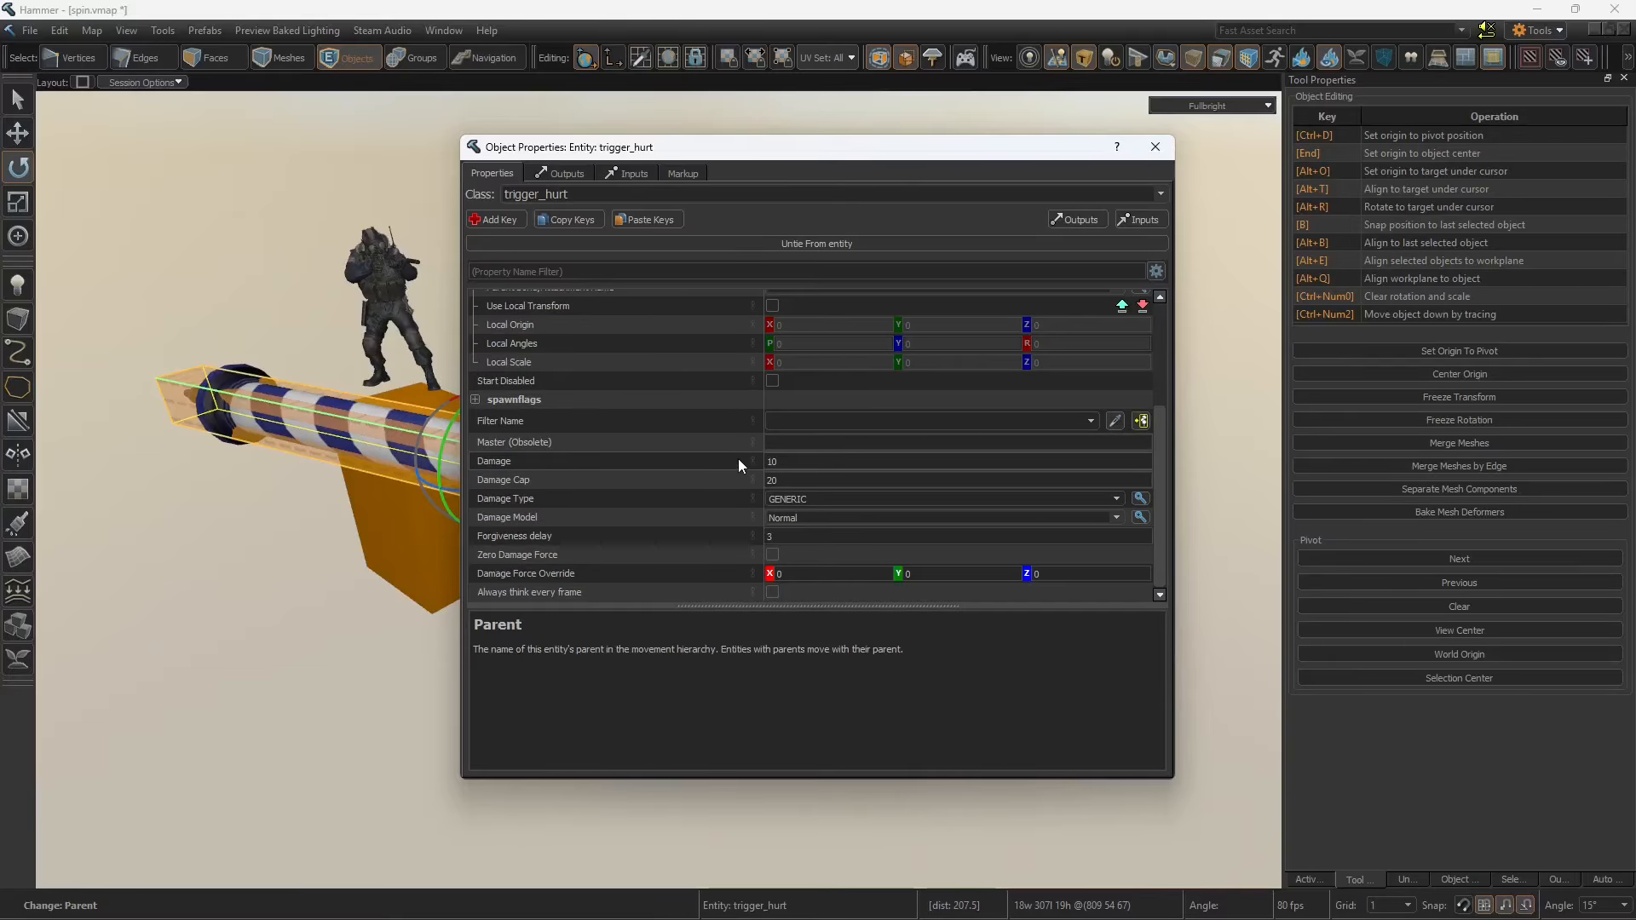
click(703, 461)
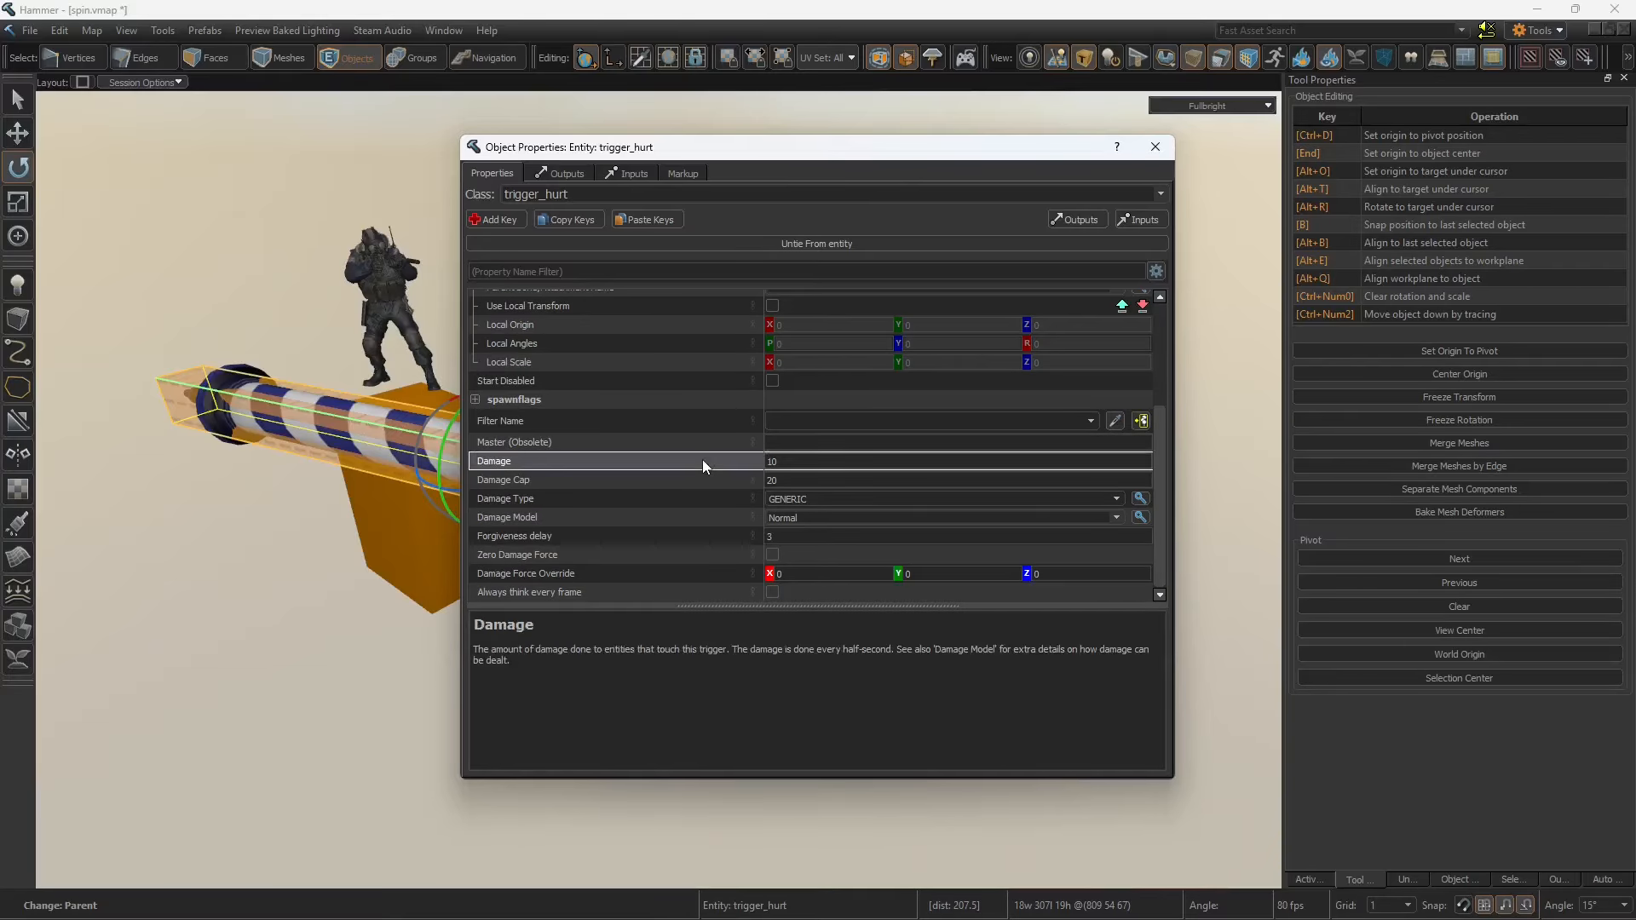
click(843, 463)
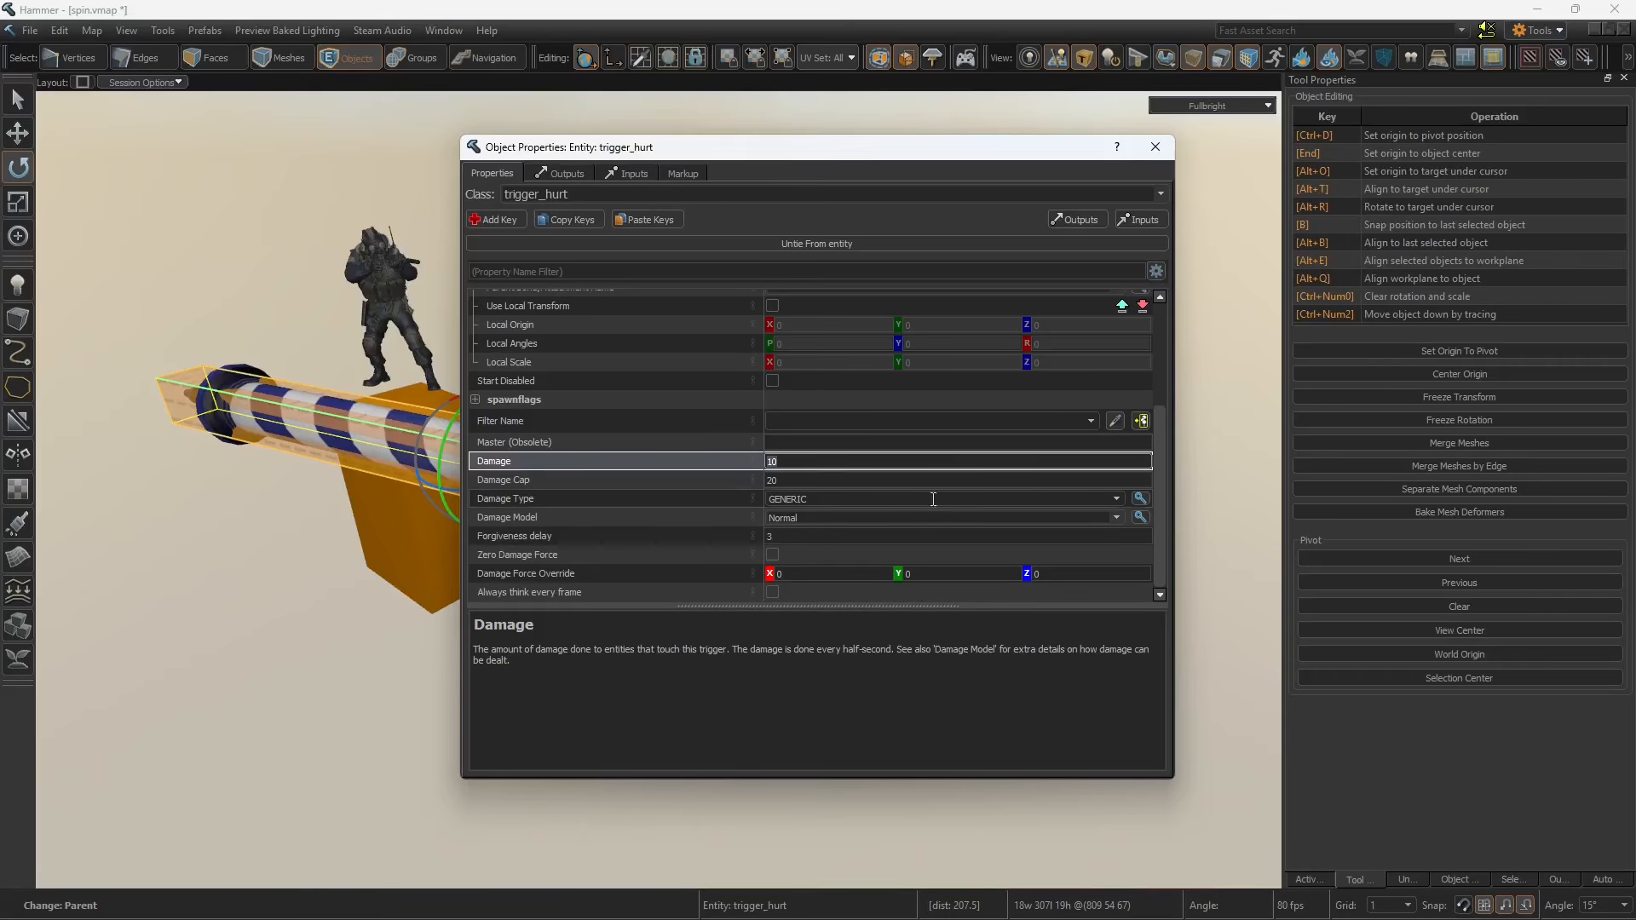
click(1115, 501)
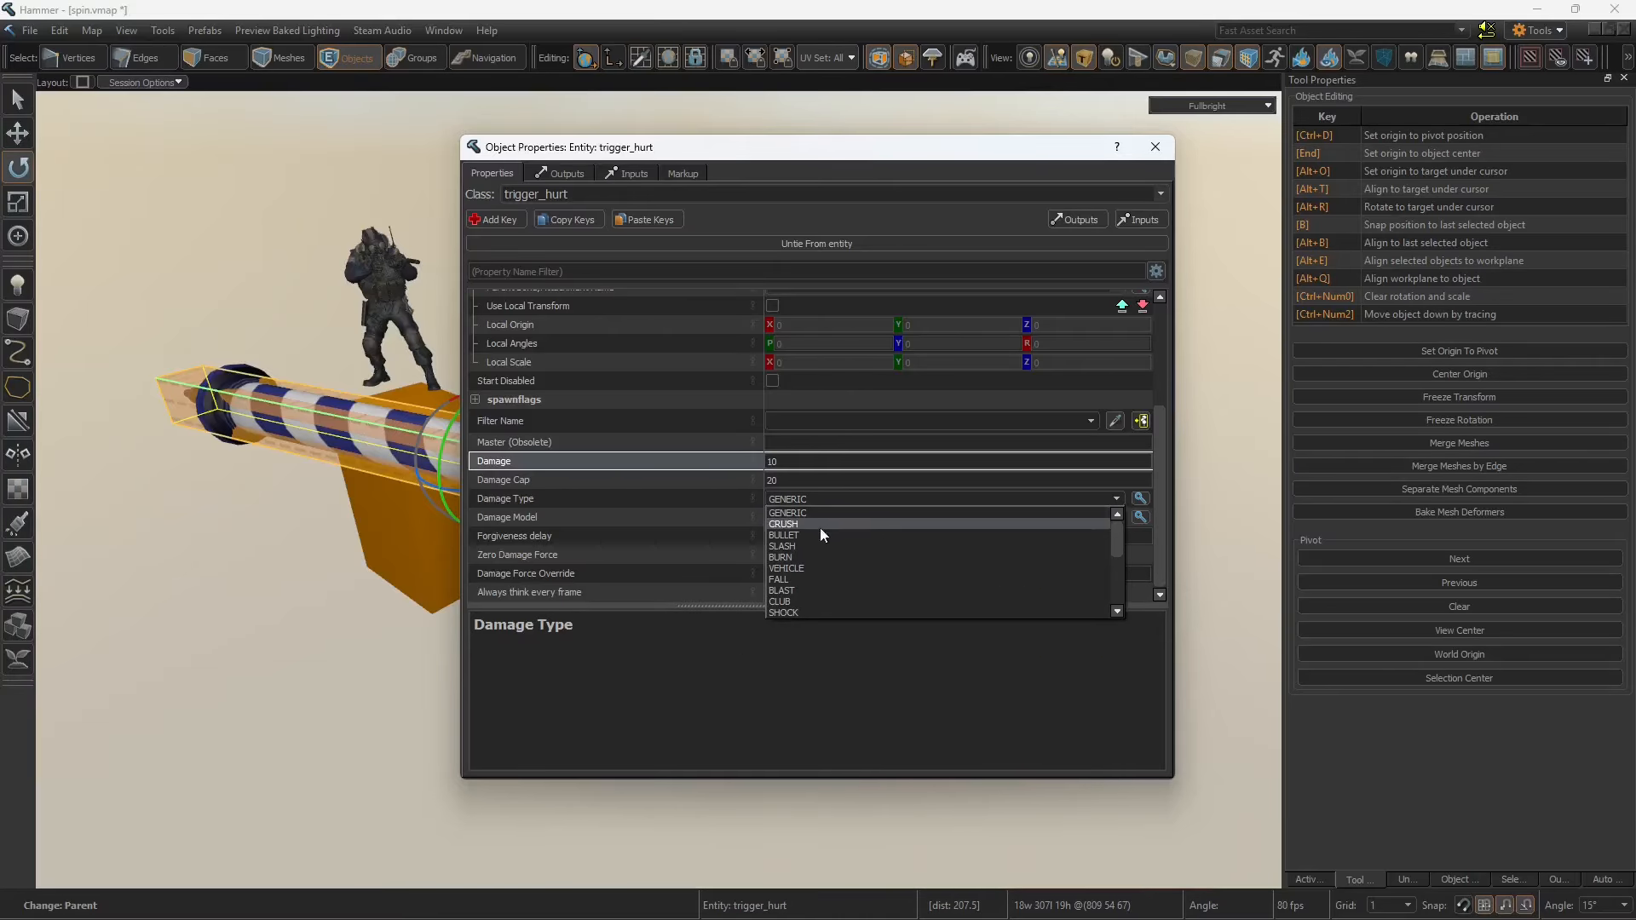
click(710, 501)
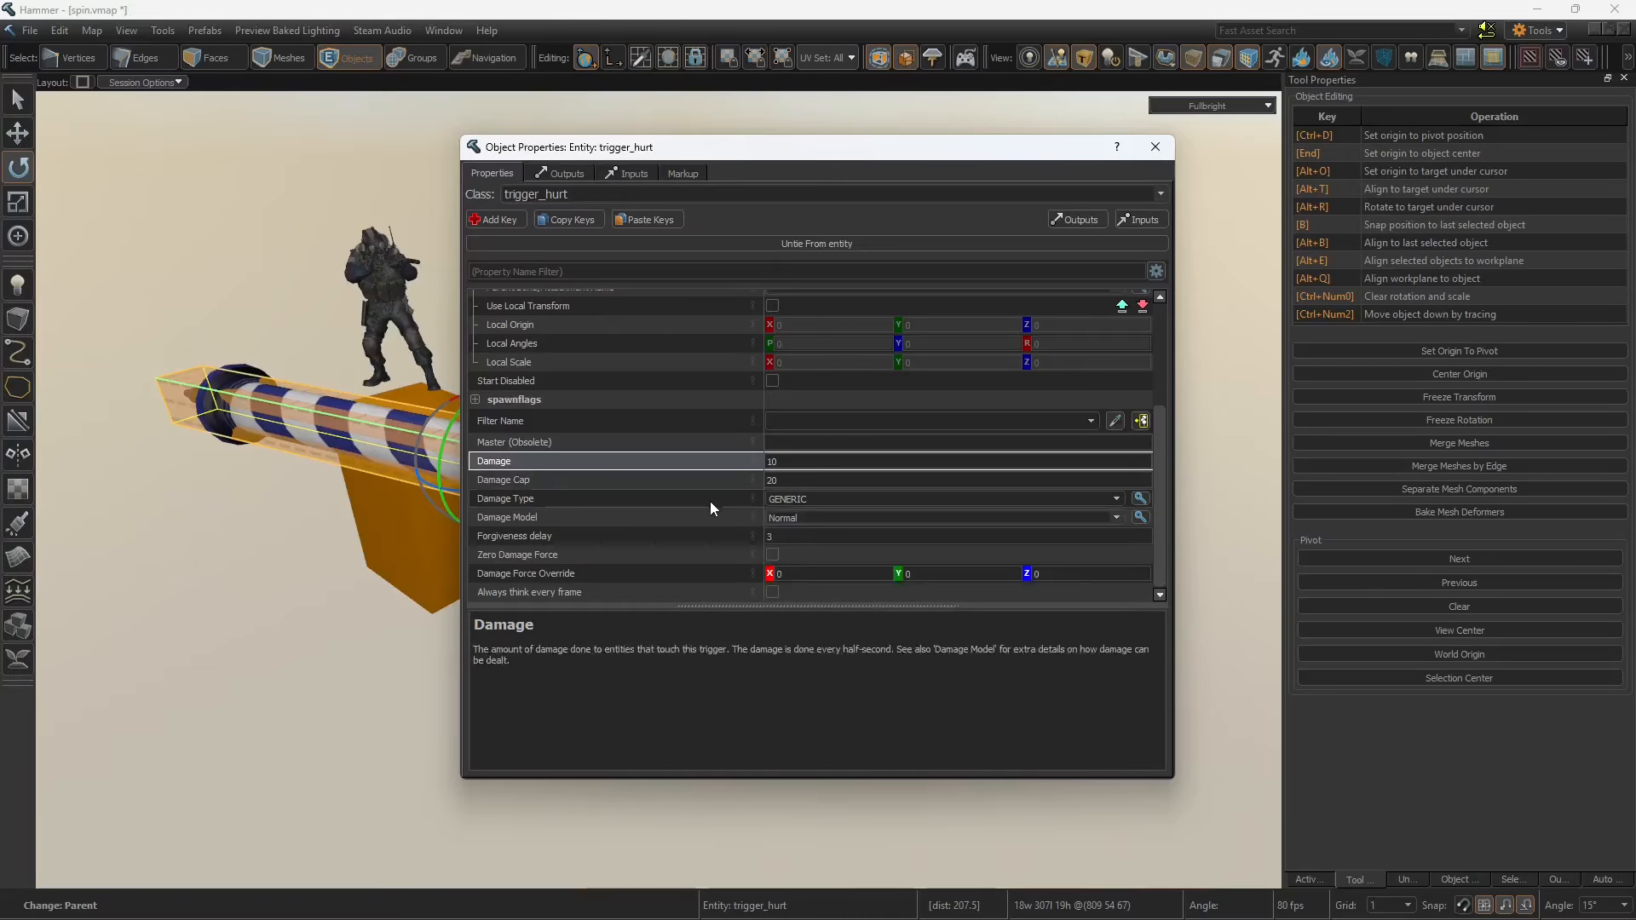
click(1155, 147)
Step: Review the Max Rotation Speed of the func_rotating entity at the pole's inner end
click(669, 312)
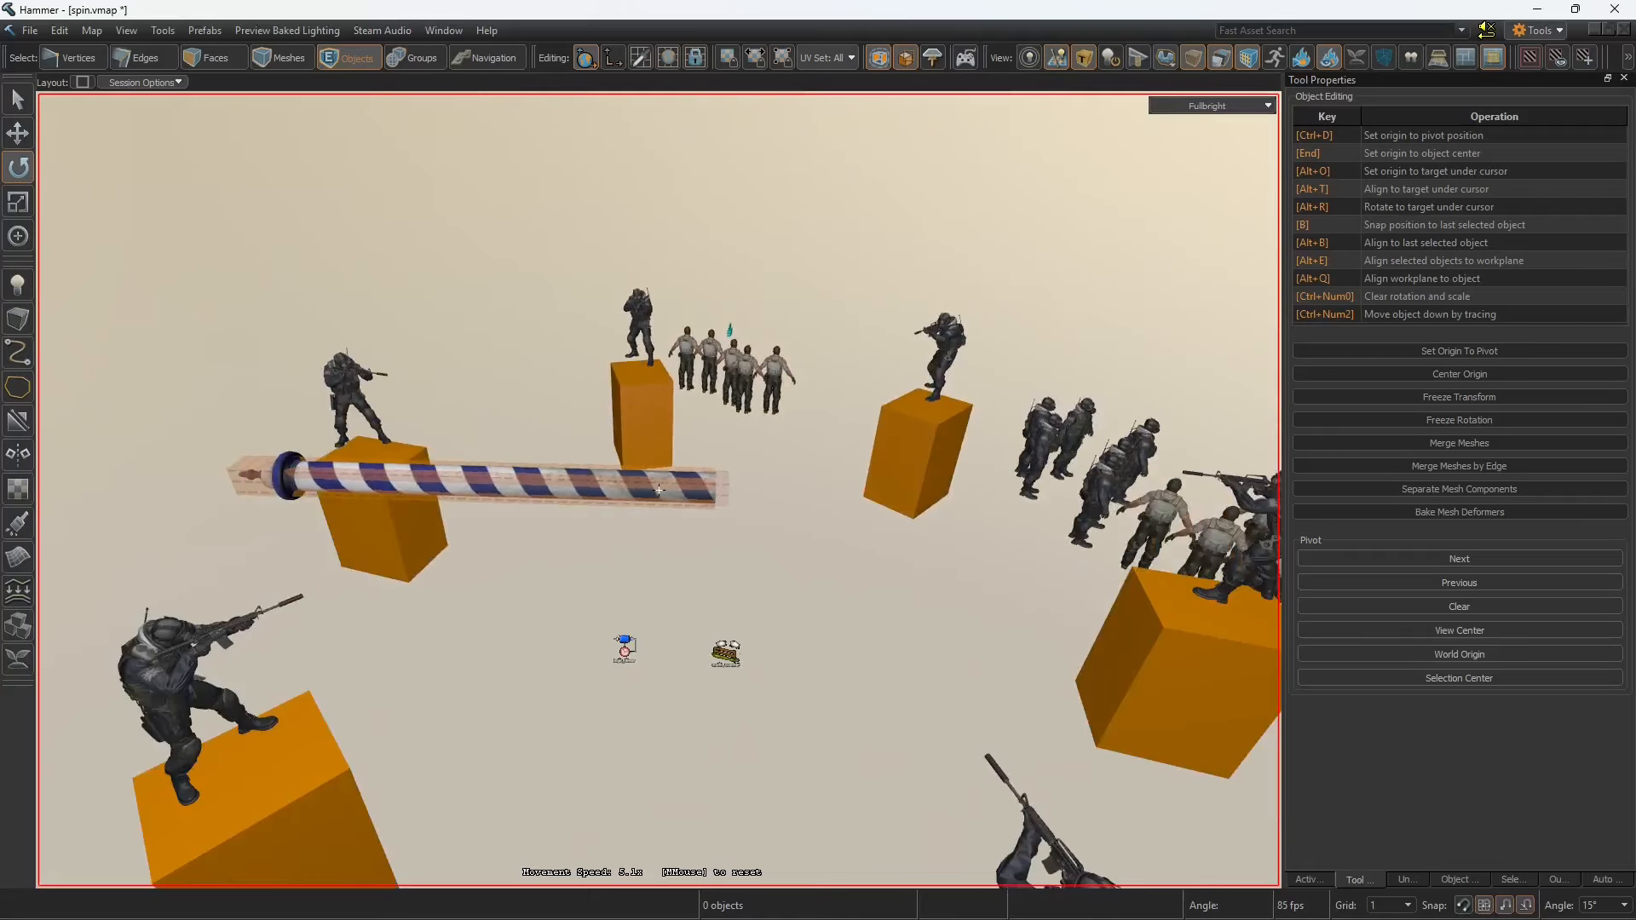
double_click(607, 431)
click(614, 464)
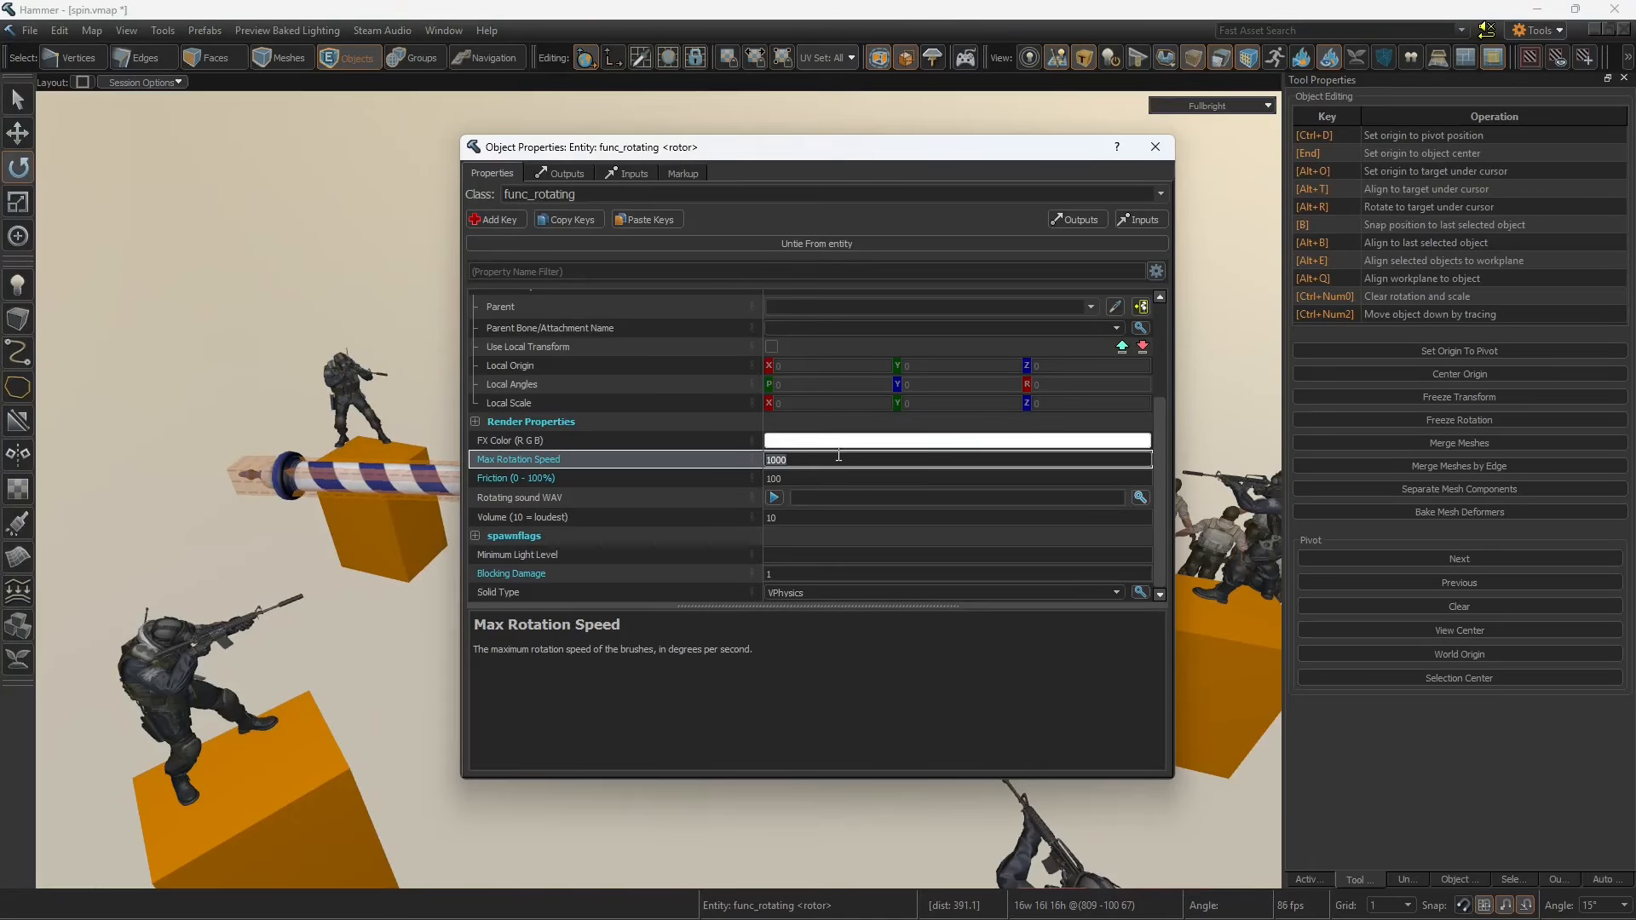
key(Return)
click(1155, 148)
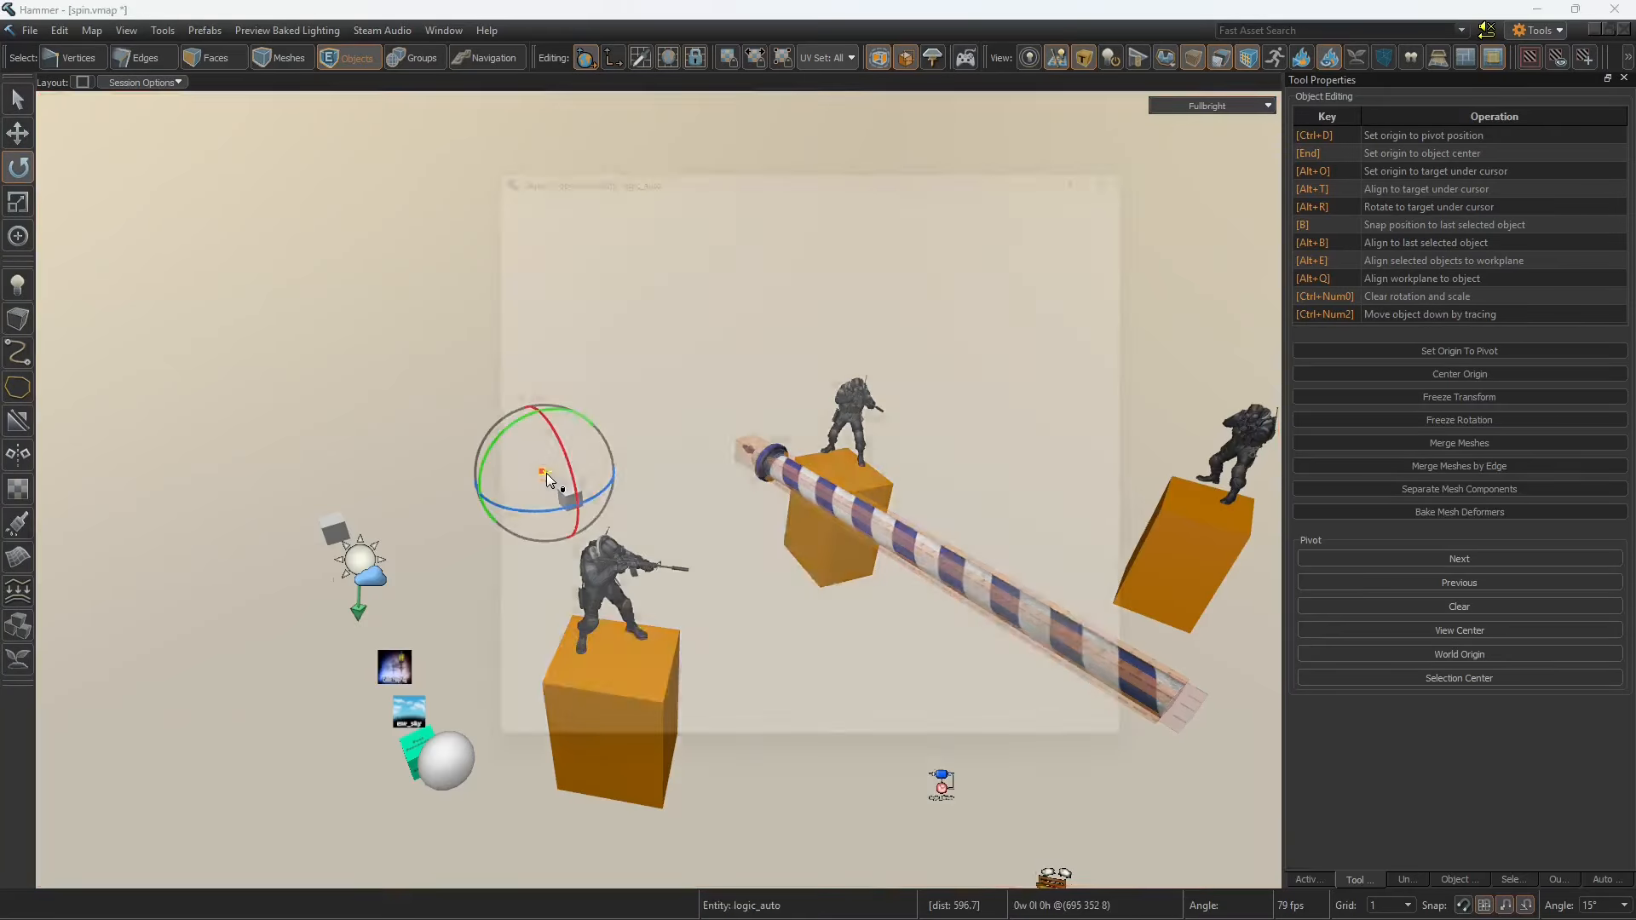
Step: Examine the logic_auto entity's OnMapSpawn output that targets the rotor with SetSpeed
double_click(545, 473)
click(540, 172)
click(552, 217)
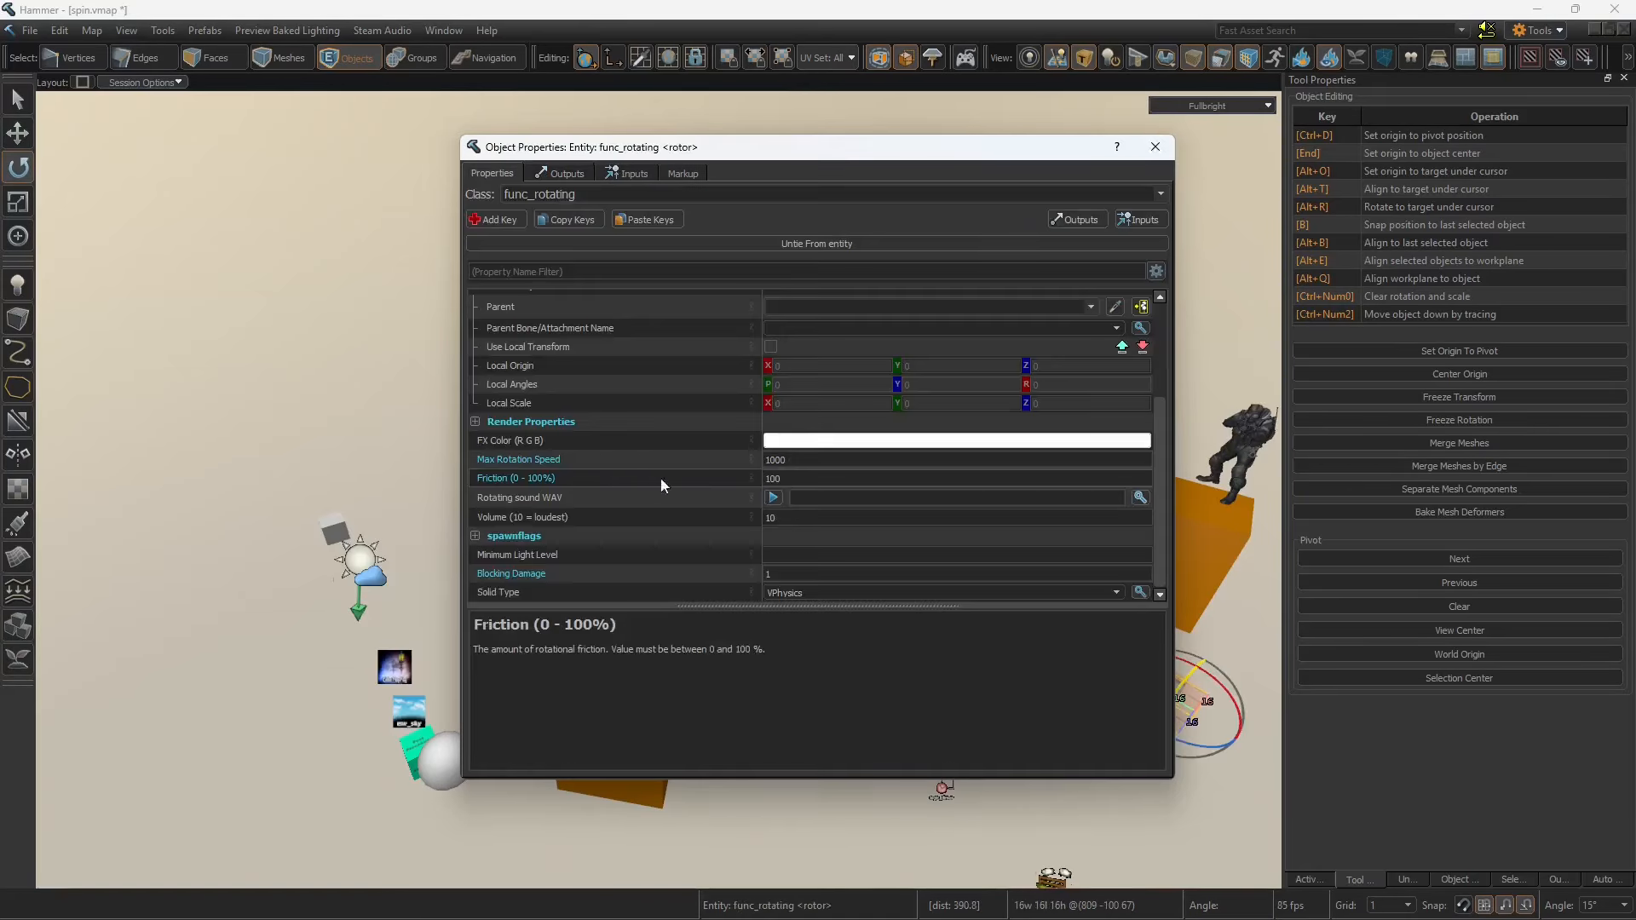
Step: Return to the rotor's properties and select its Max Rotation Speed value
click(832, 462)
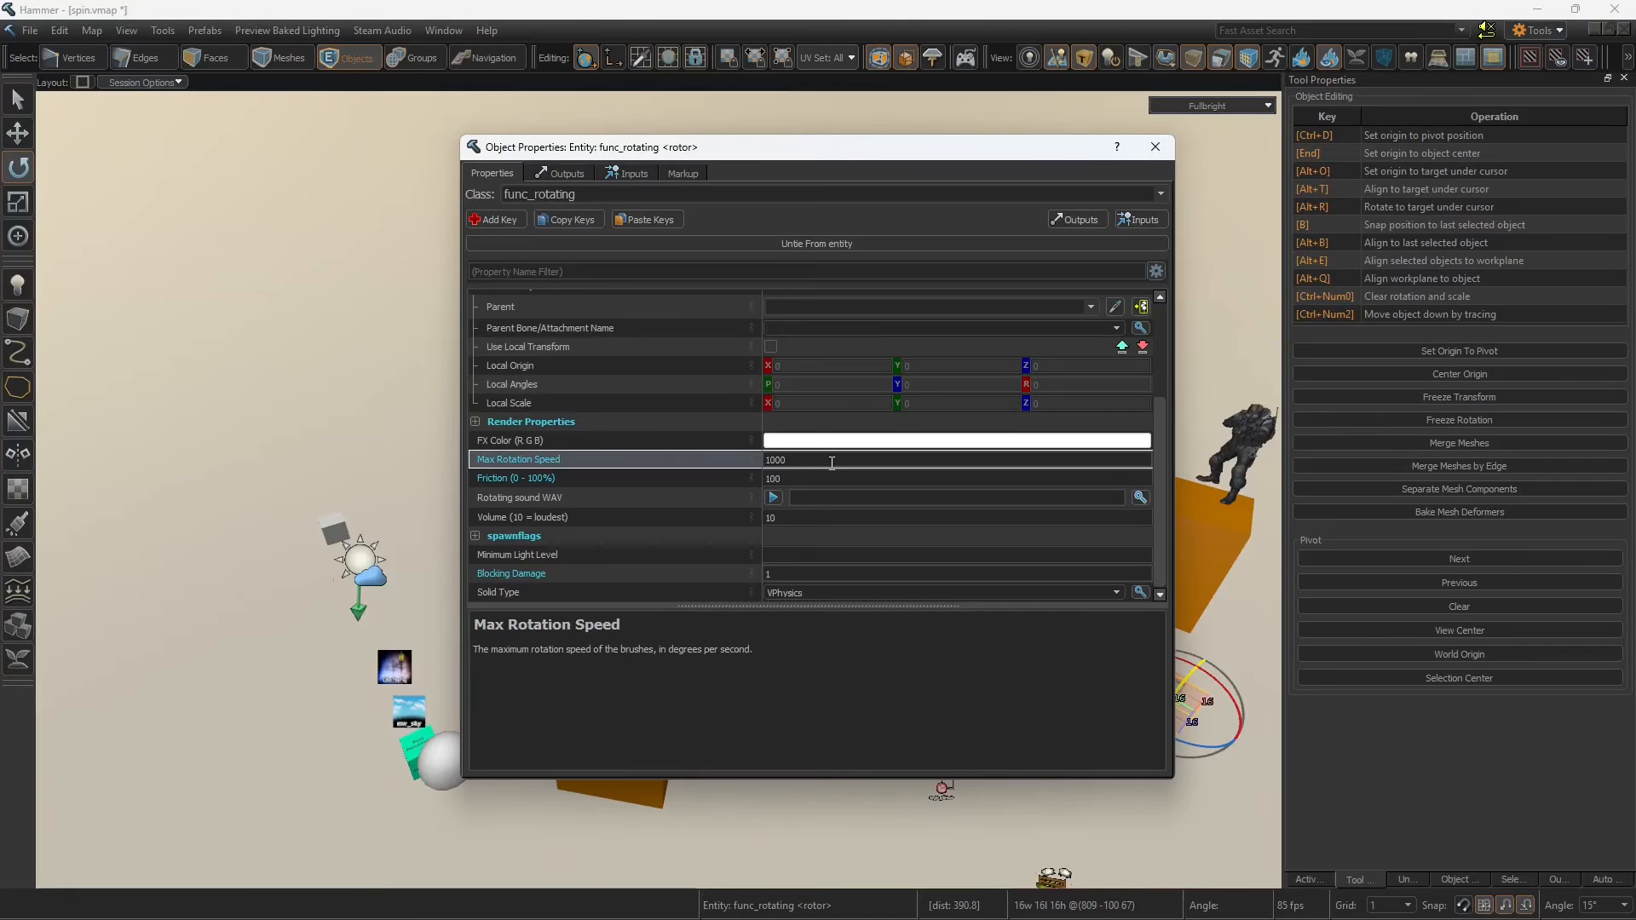
drag(831, 463, 679, 460)
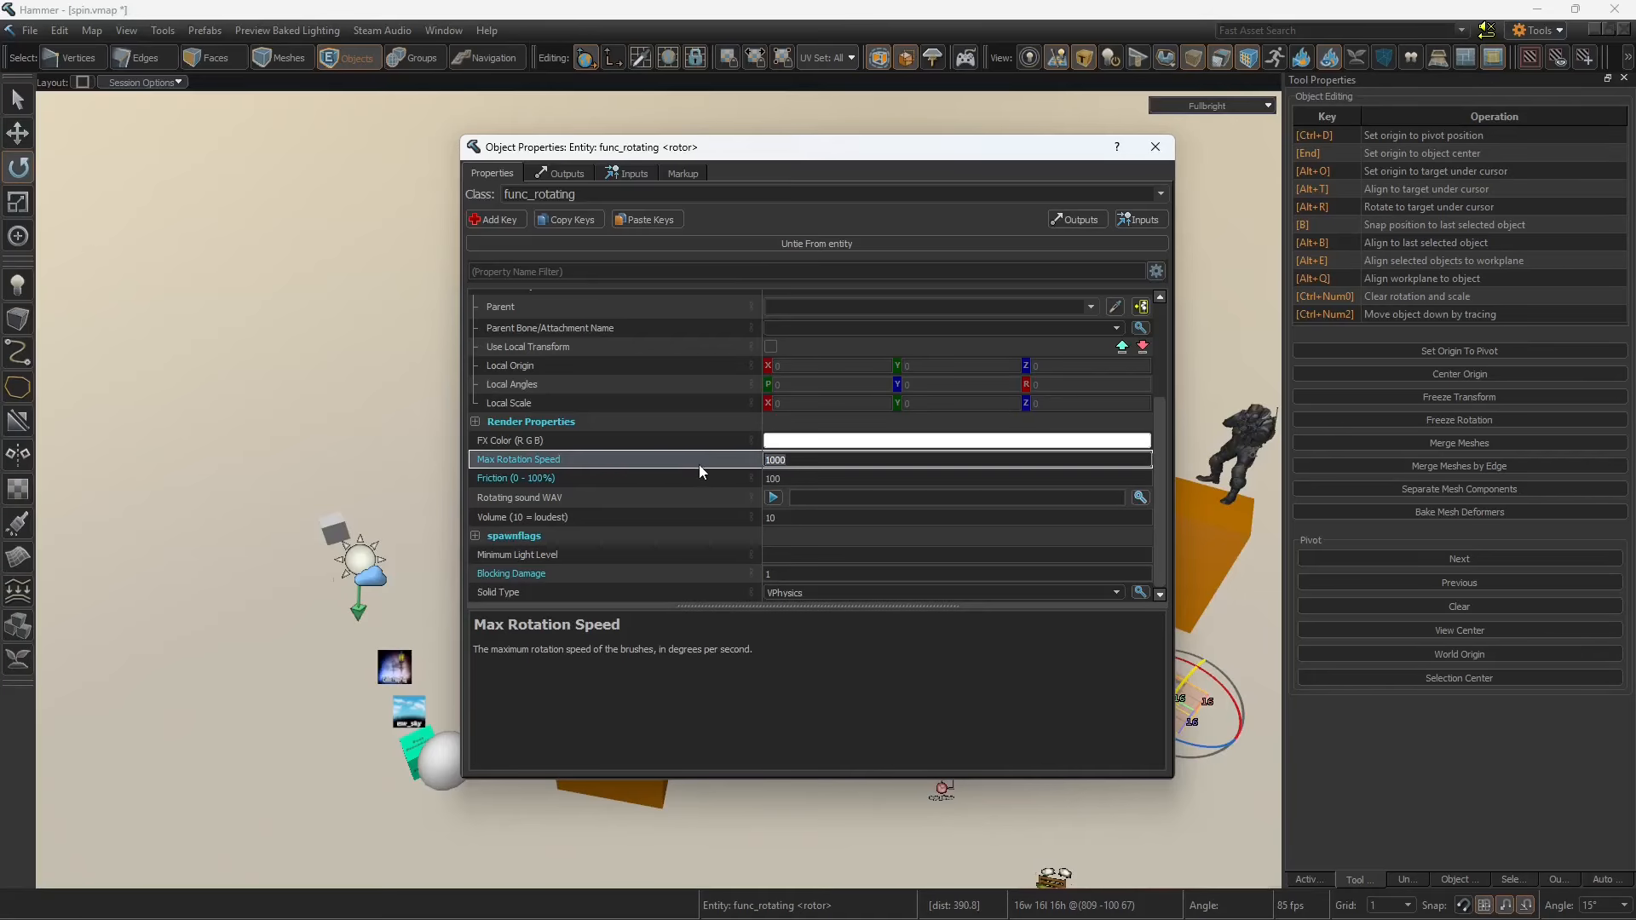
Step: Close the rotor's properties and recheck the SetSpeed parameter in the logic_auto entity's OnMapSpawn output
click(1155, 147)
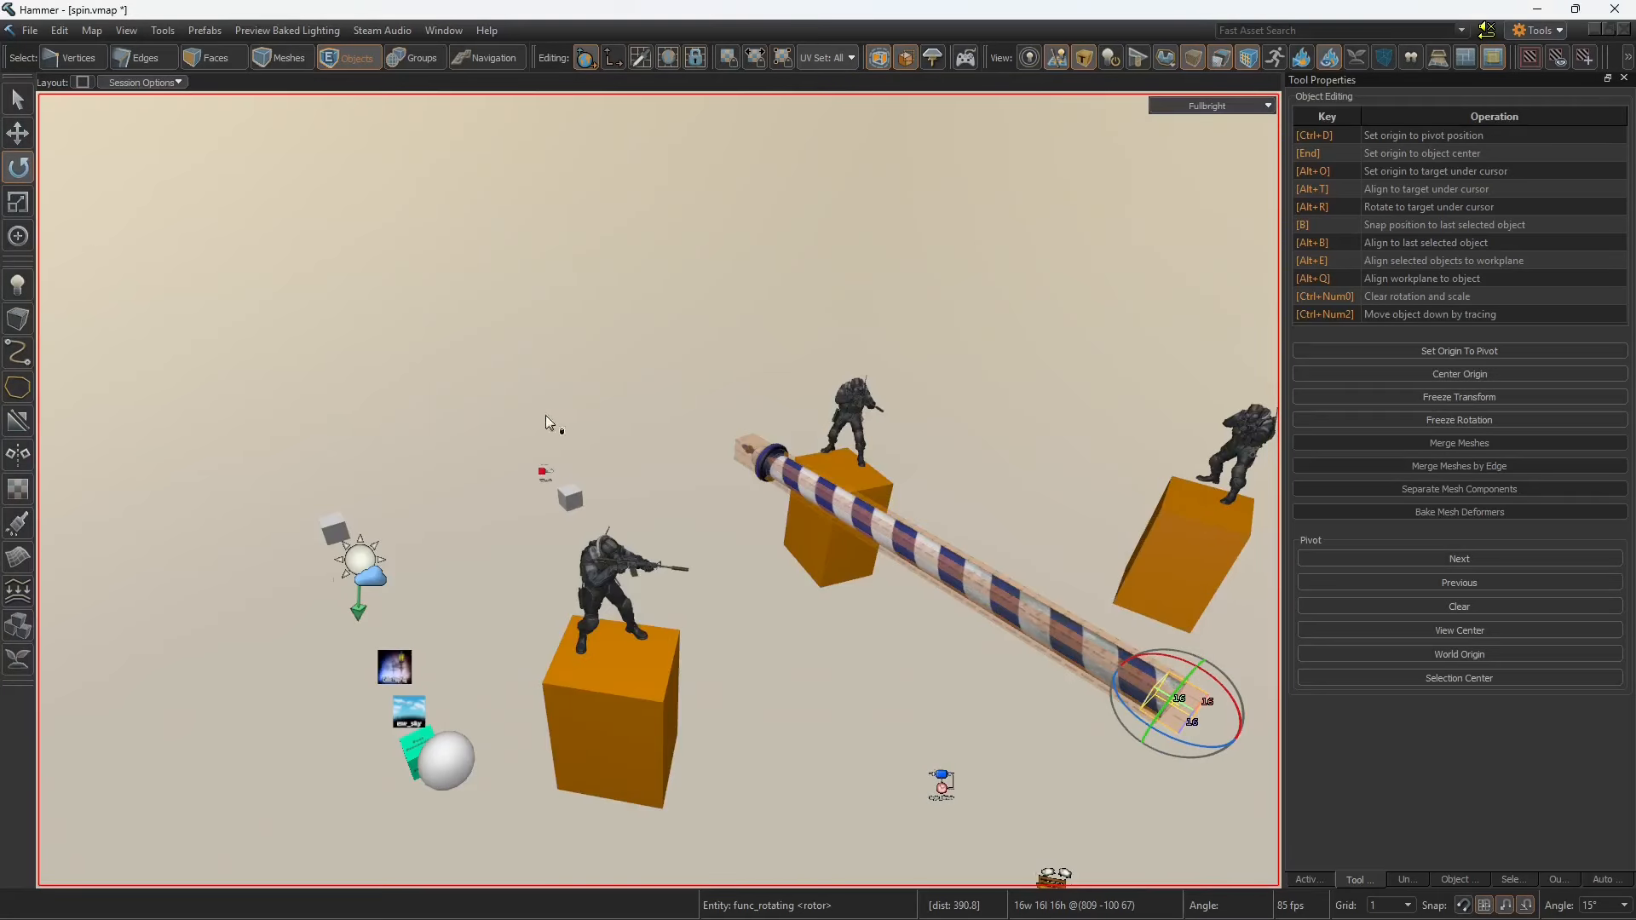
double_click(545, 416)
click(560, 173)
click(646, 219)
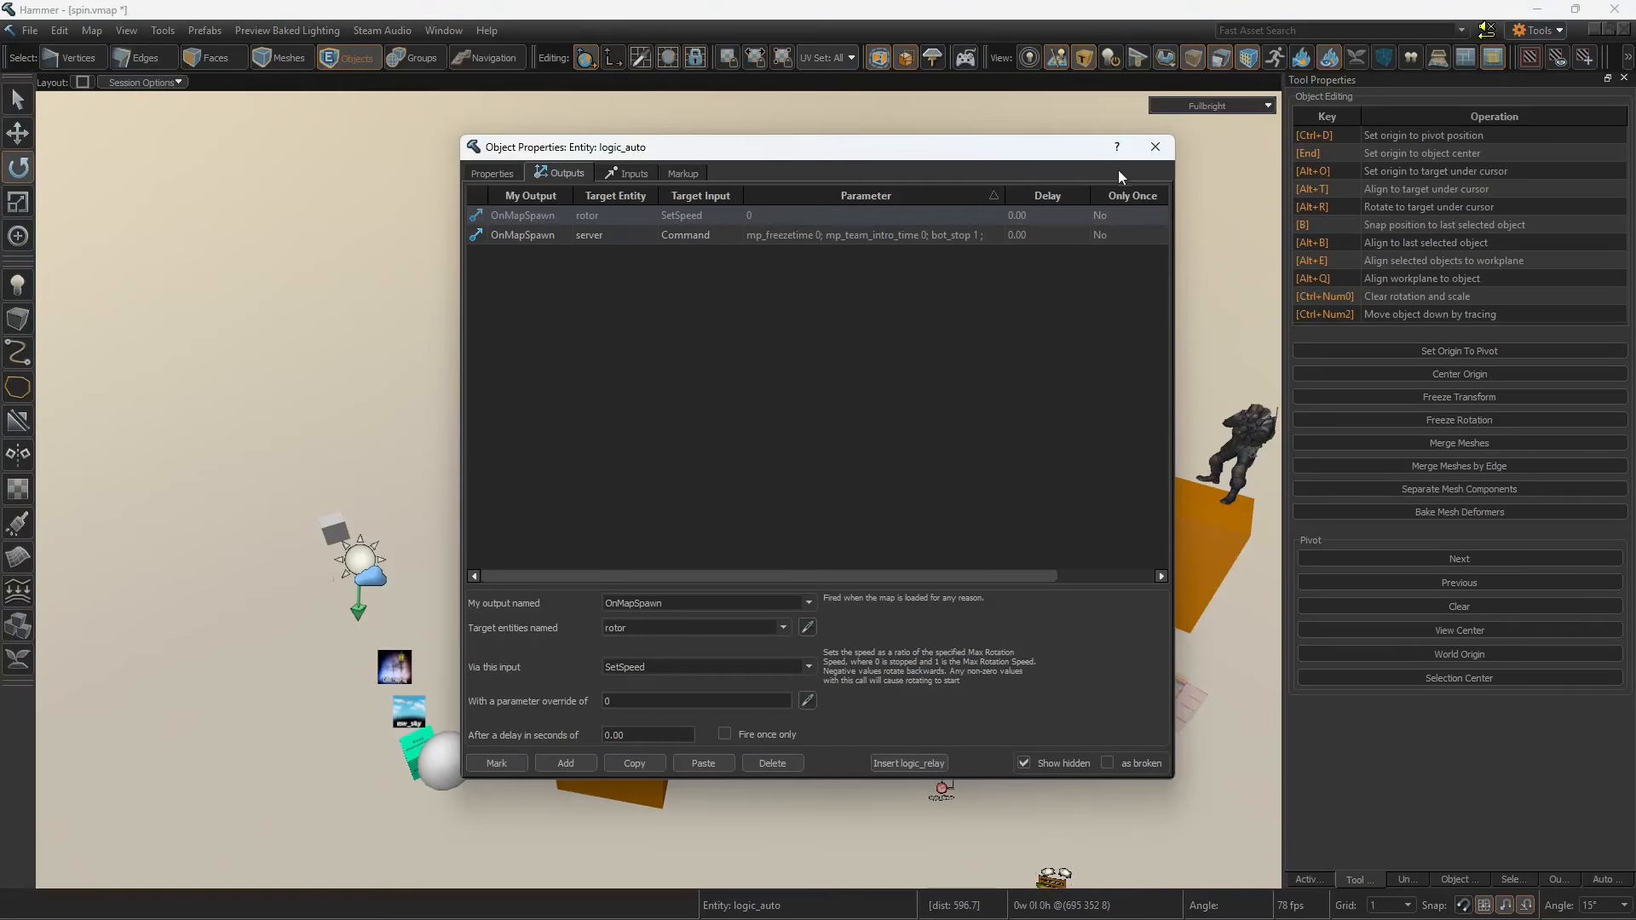
click(1156, 146)
Step: Inspect the logic_timer entity's Refire Interval and its list of outputs
right_drag(789, 416, 795, 426)
click(820, 640)
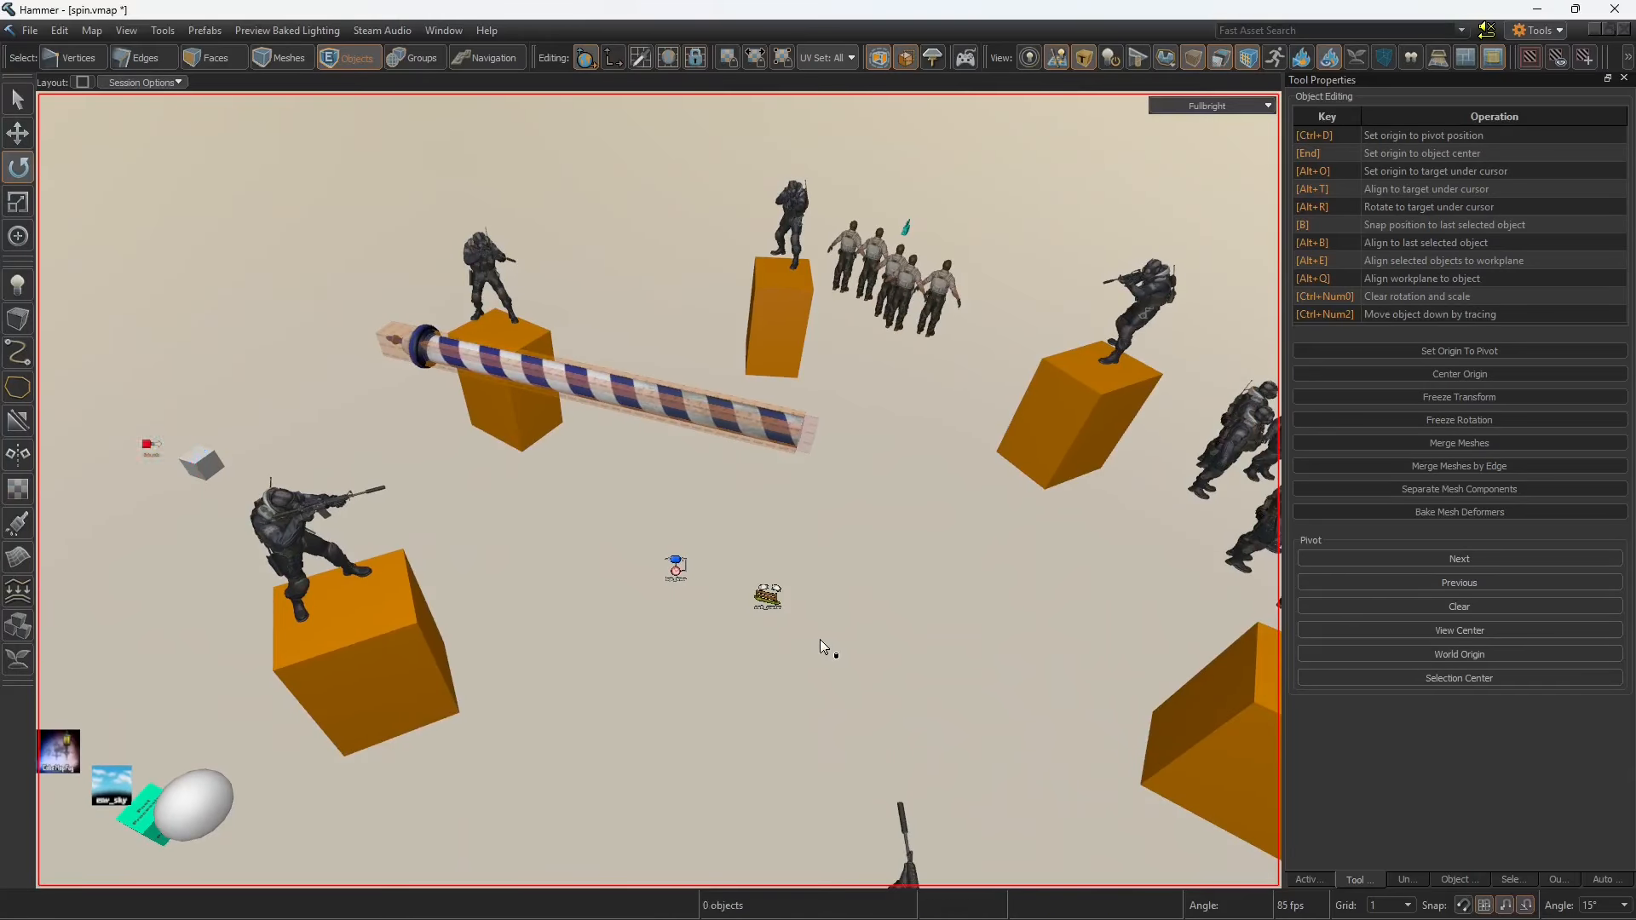
double_click(672, 561)
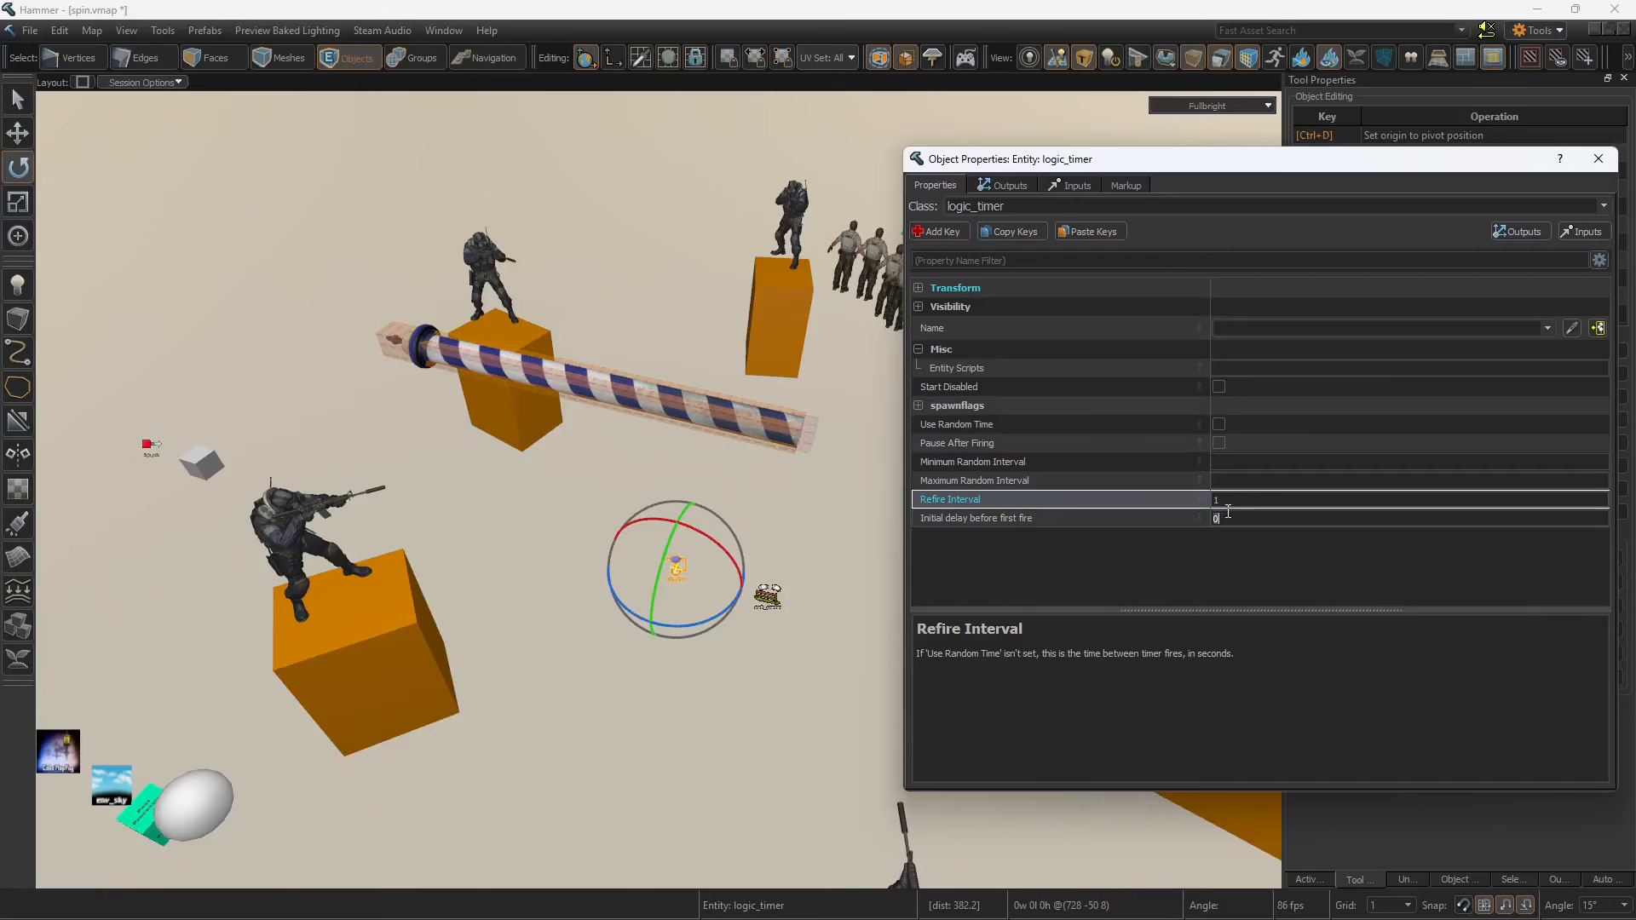
click(1256, 499)
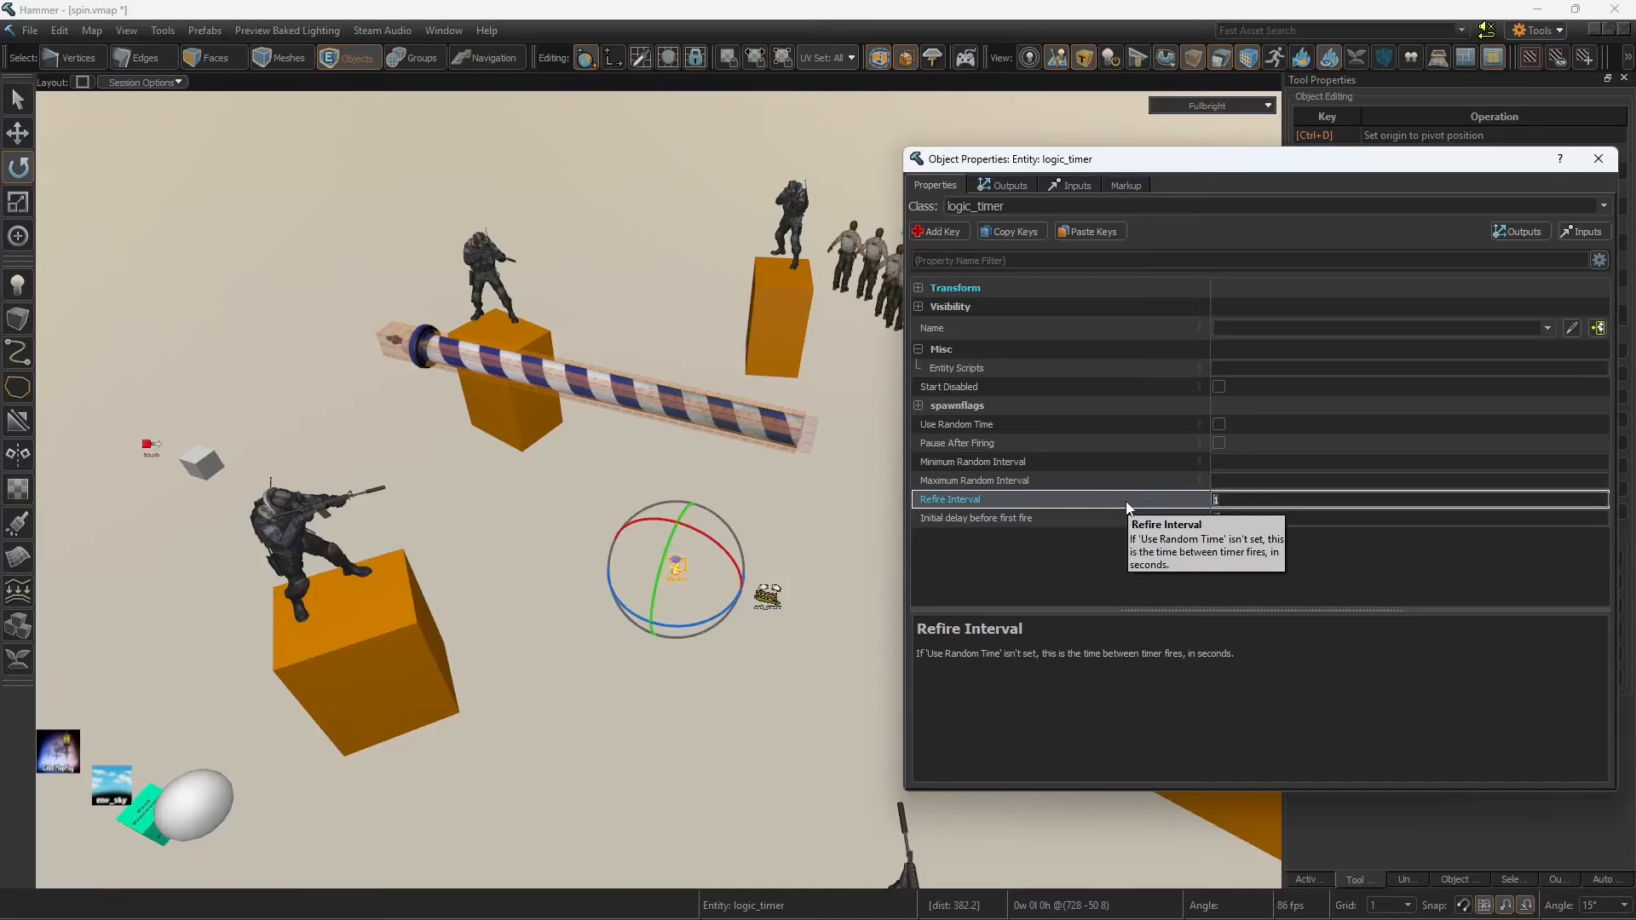
click(1005, 185)
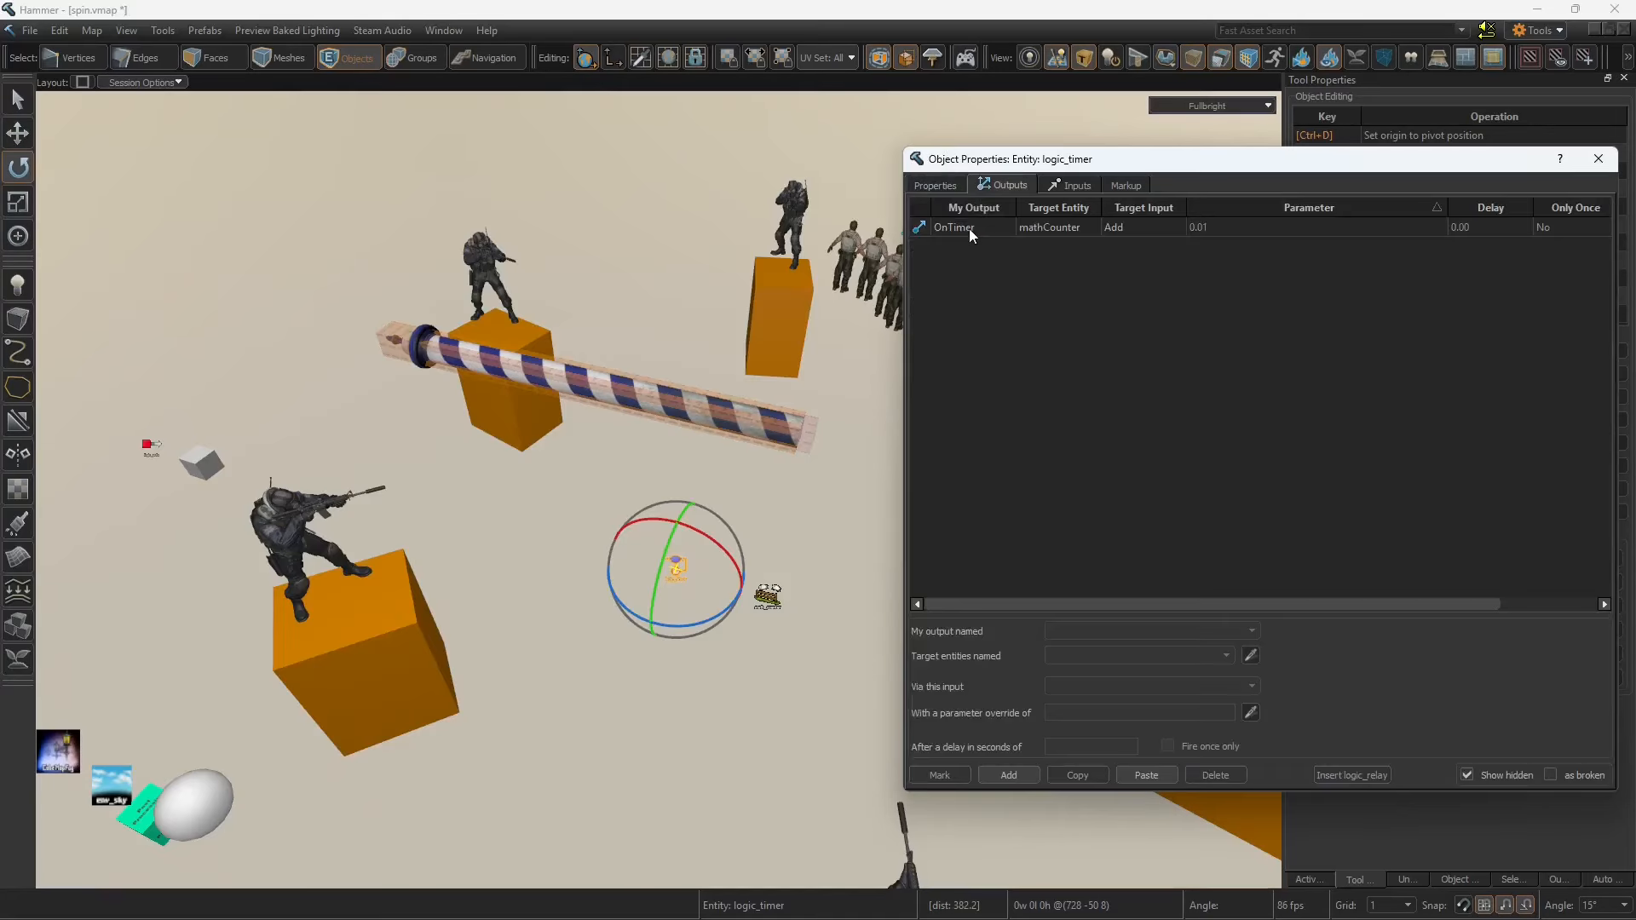
Step: Set the parameter override of the timer's OnTimer output, which sends Add to mathCounter, to 0.01
click(968, 228)
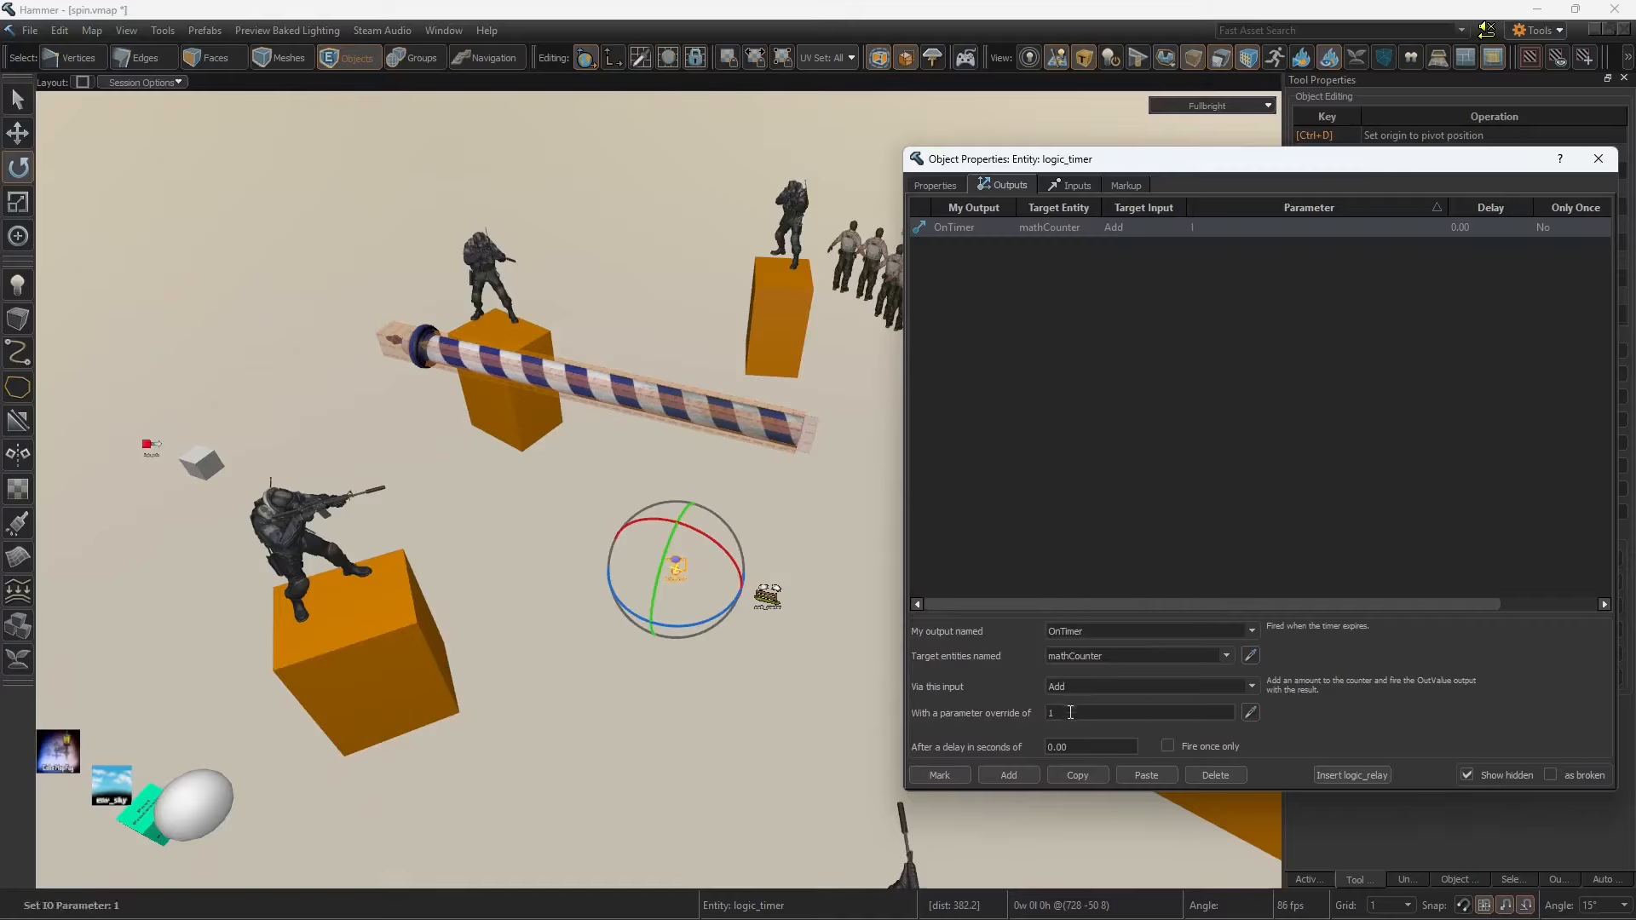
drag(1070, 712, 994, 720)
text(0)
key(Return)
text(.01)
key(Return)
Step: Examine the math_counter entity's Name, Minimum Legal Value, and Maximum Legal Value
click(766, 595)
click(937, 185)
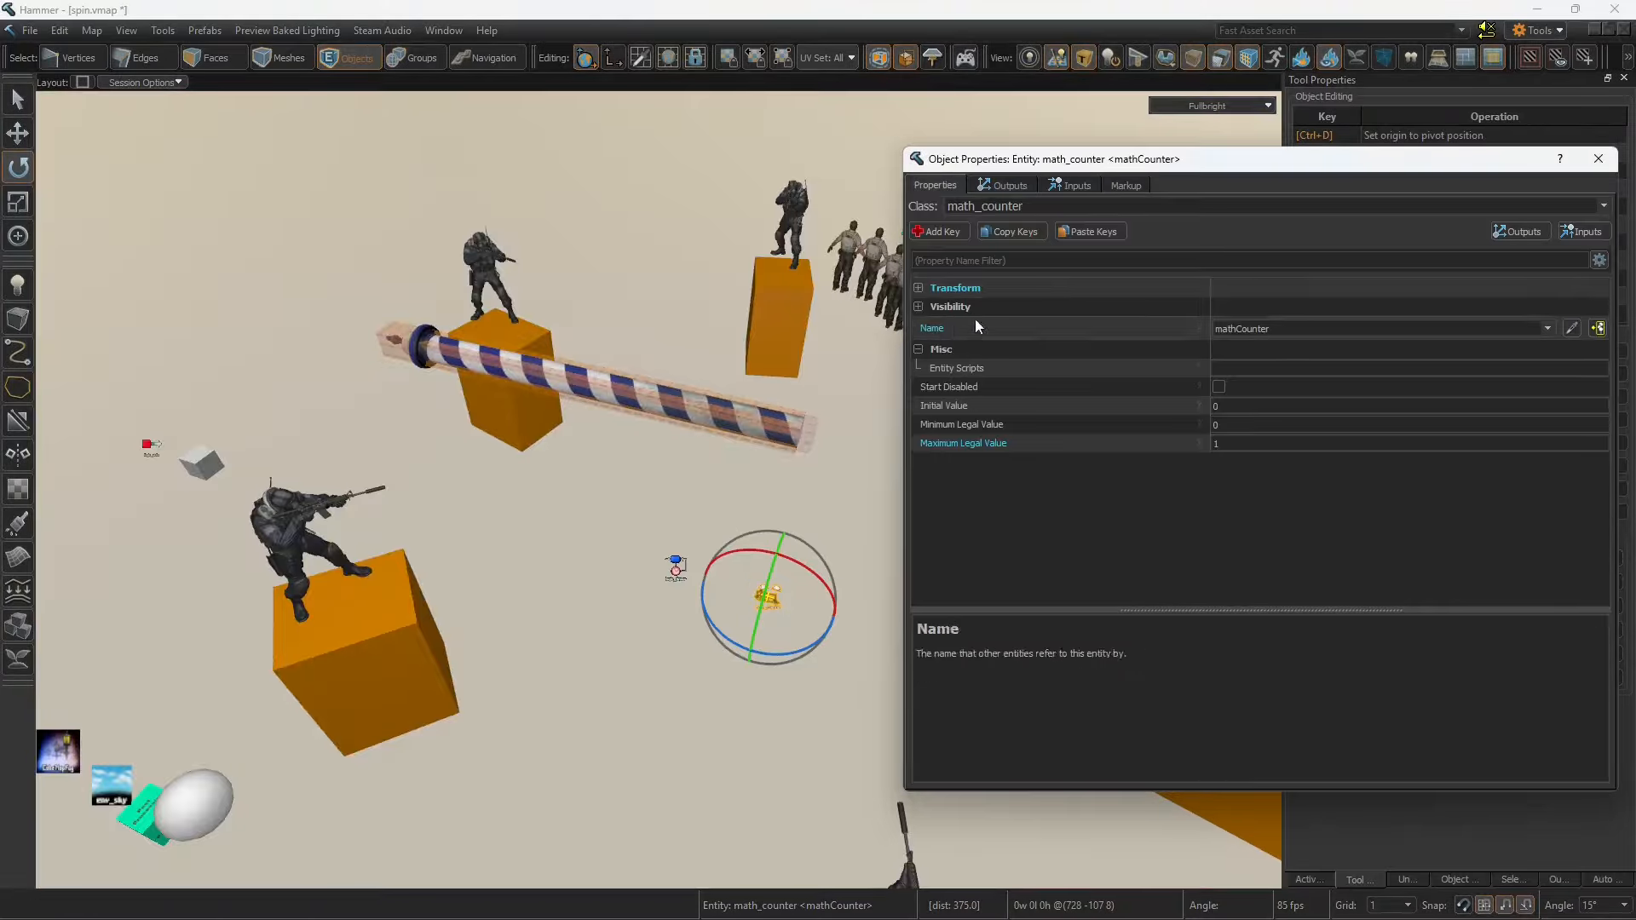
click(1260, 328)
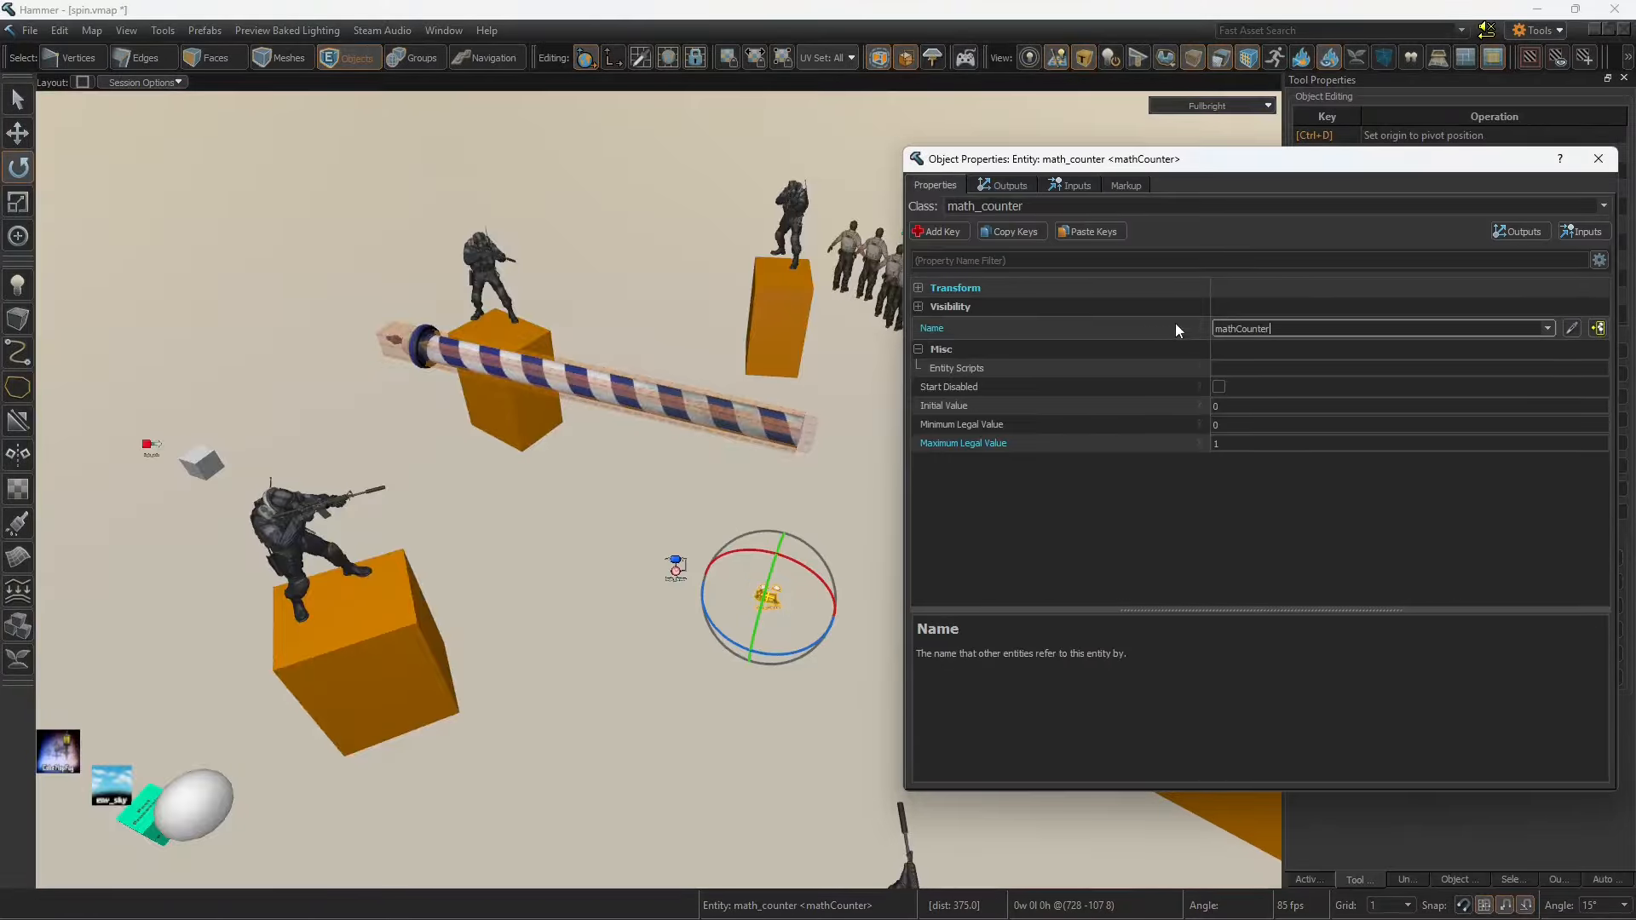
click(975, 424)
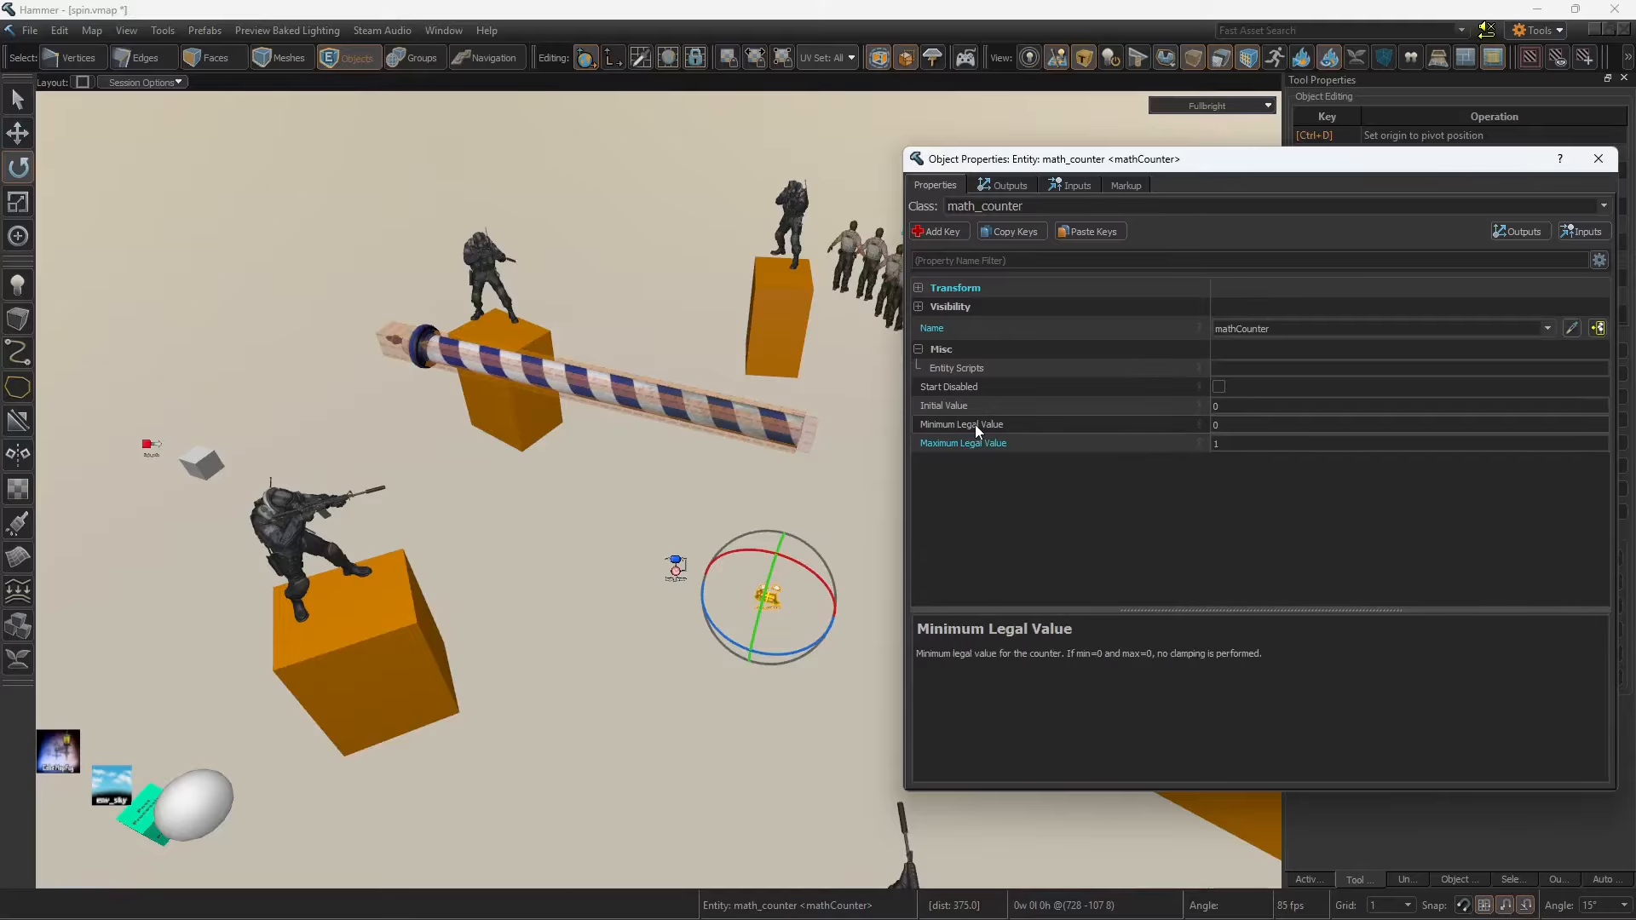
click(1231, 444)
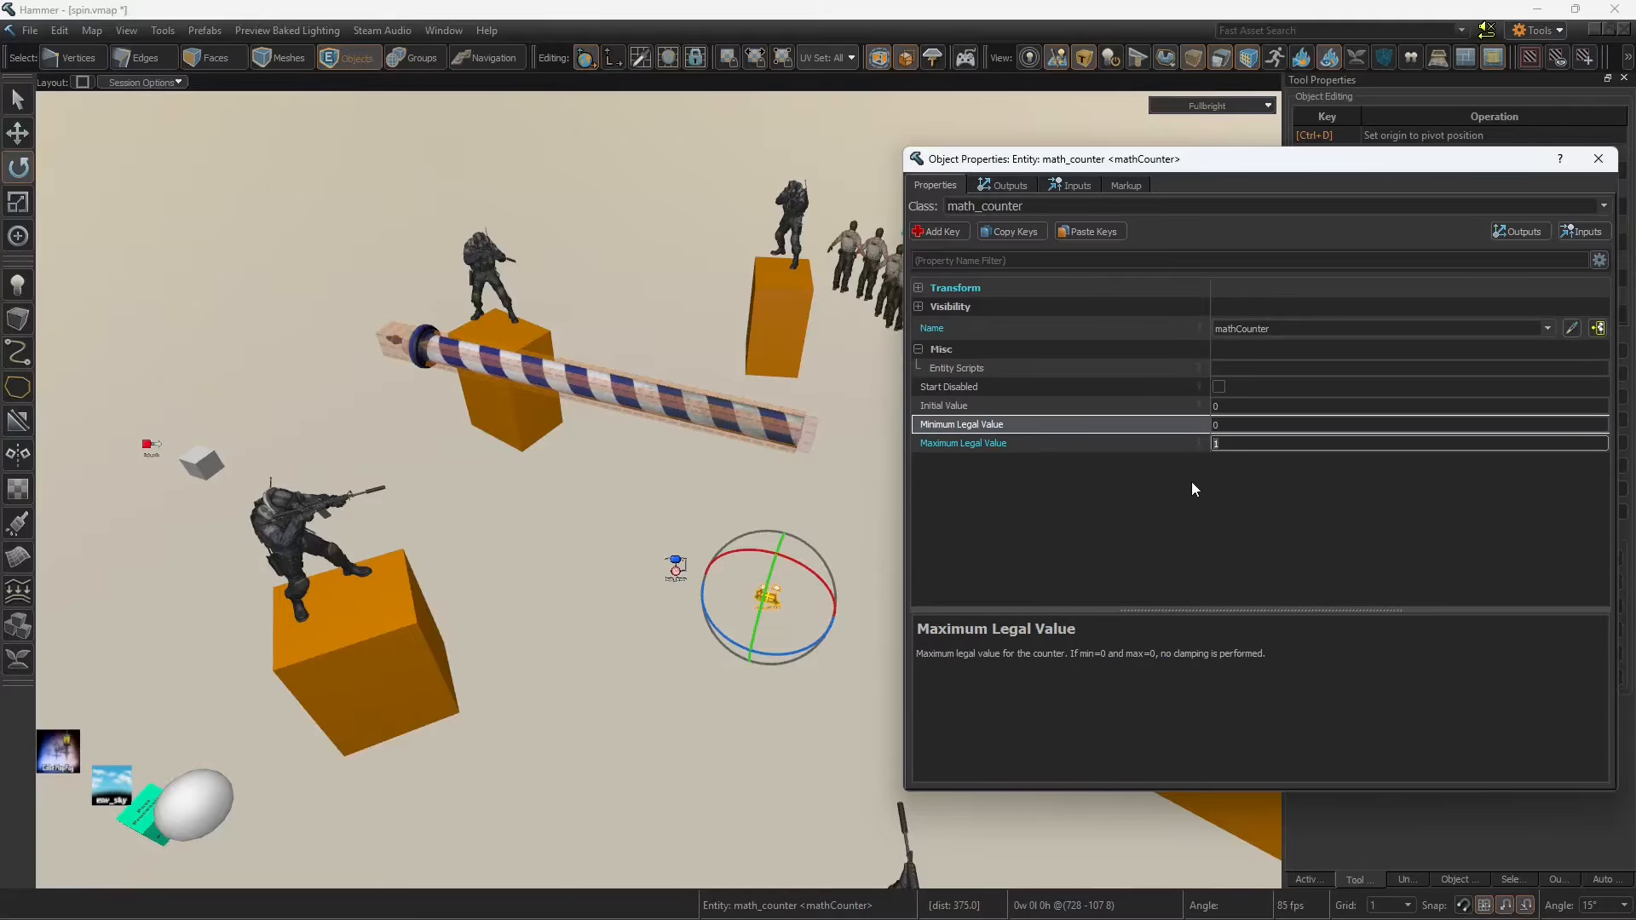